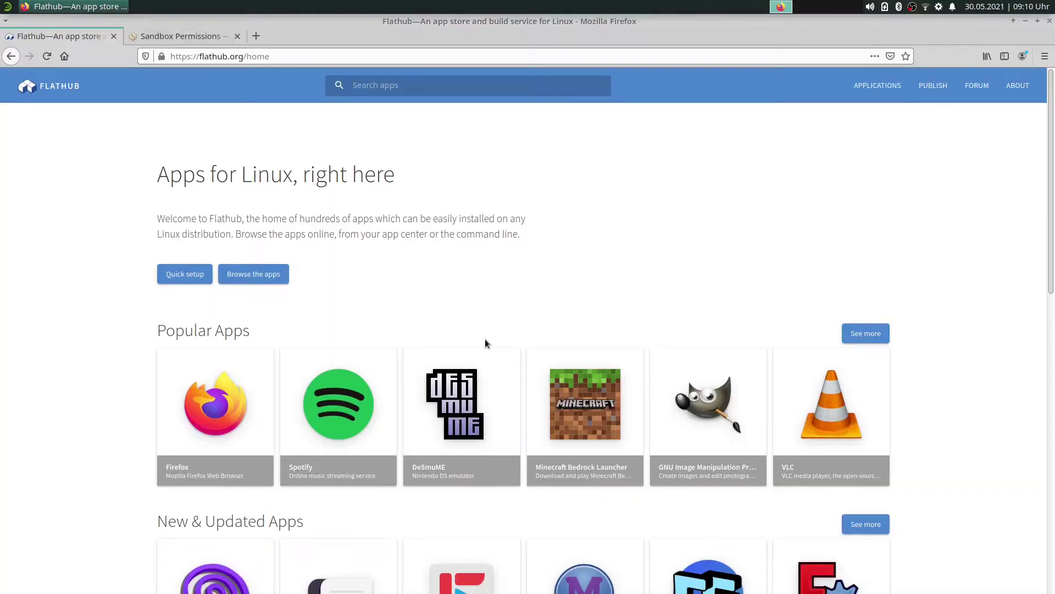
# Search the Flathub store for 'Flatseal' to list matching apps.
pyautogui.click(359, 85)
pyautogui.write('Flatseal')
pyautogui.press('Return')
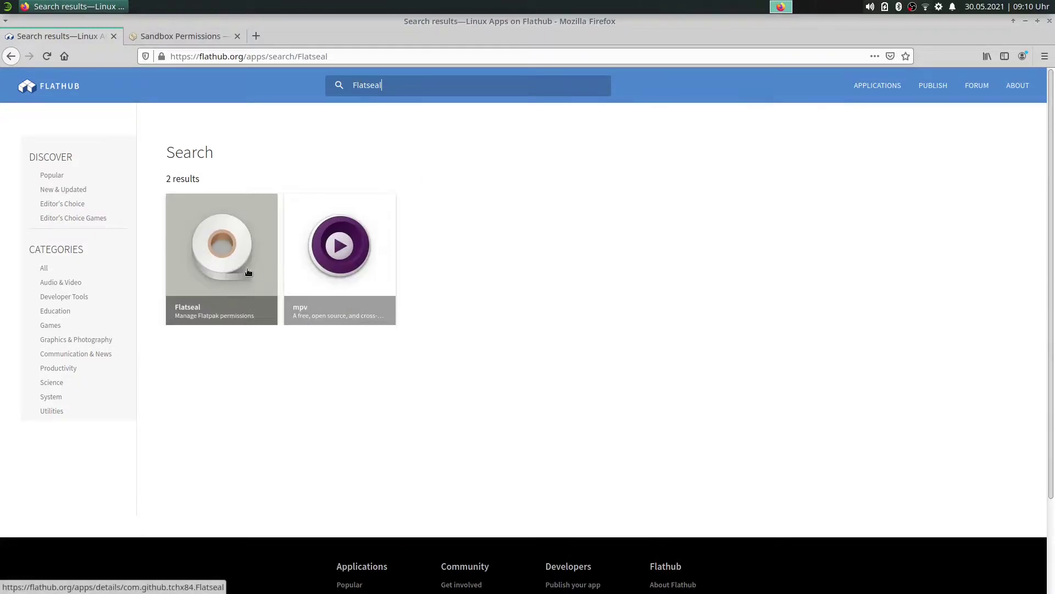
# Open Flatseal's Flathub page, scroll to Additional information and back to the top.
pyautogui.click(245, 250)
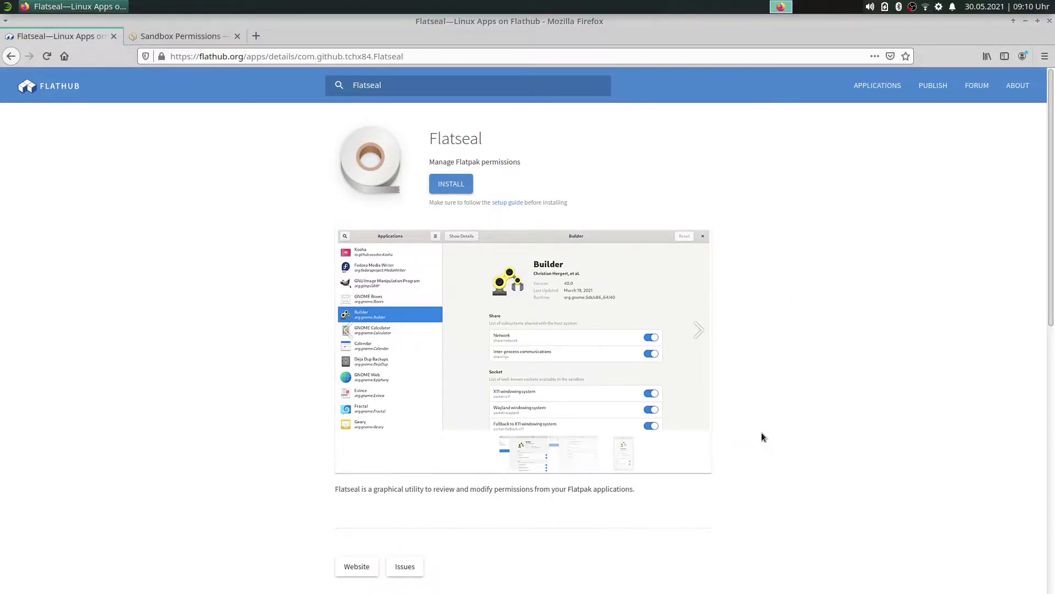
pyautogui.scroll(-2, 760, 432)
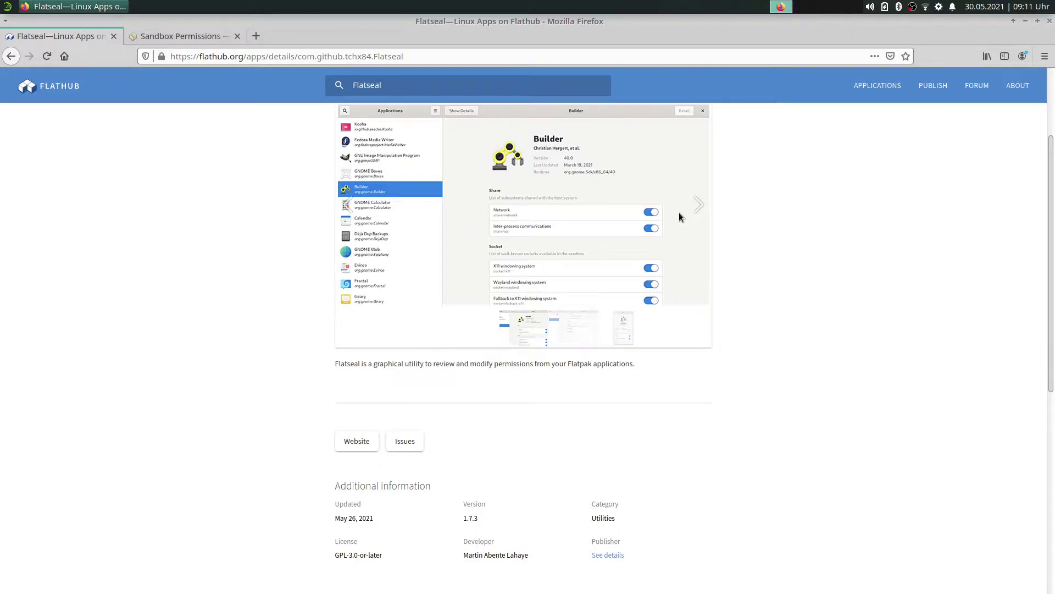
pyautogui.scroll(2, 697, 406)
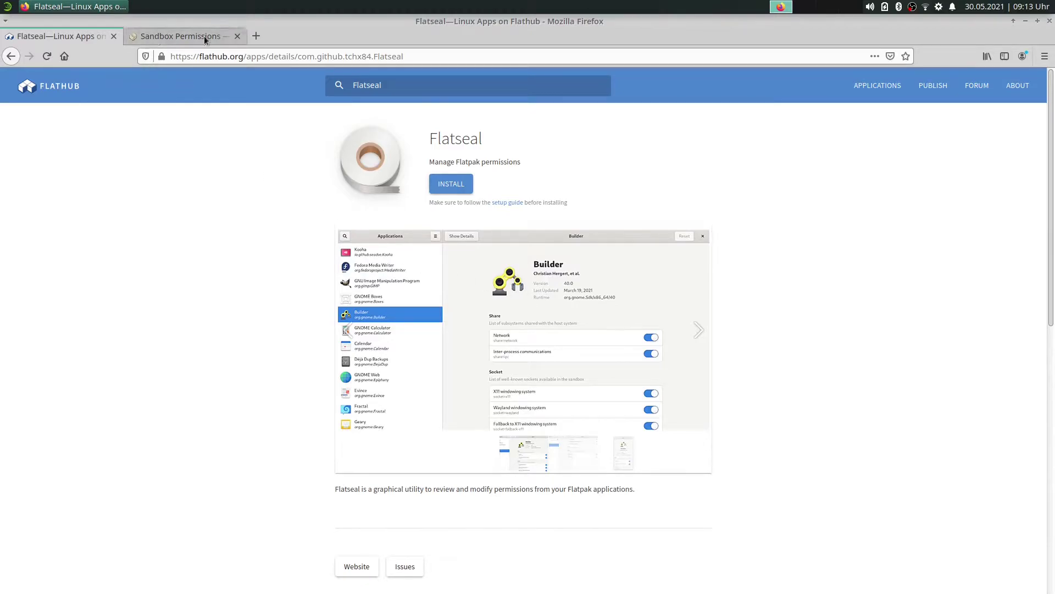
# Read the Sandbox Permissions docs page through its standard, D-Bus and filesystem permission guidelines.
pyautogui.click(178, 36)
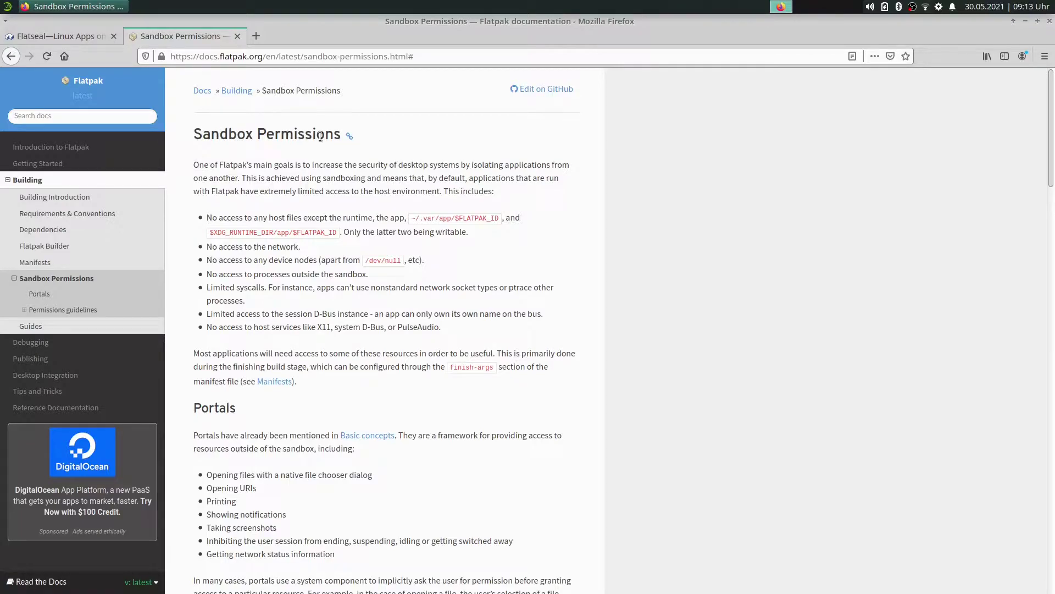
pyautogui.scroll(-3, 233, 232)
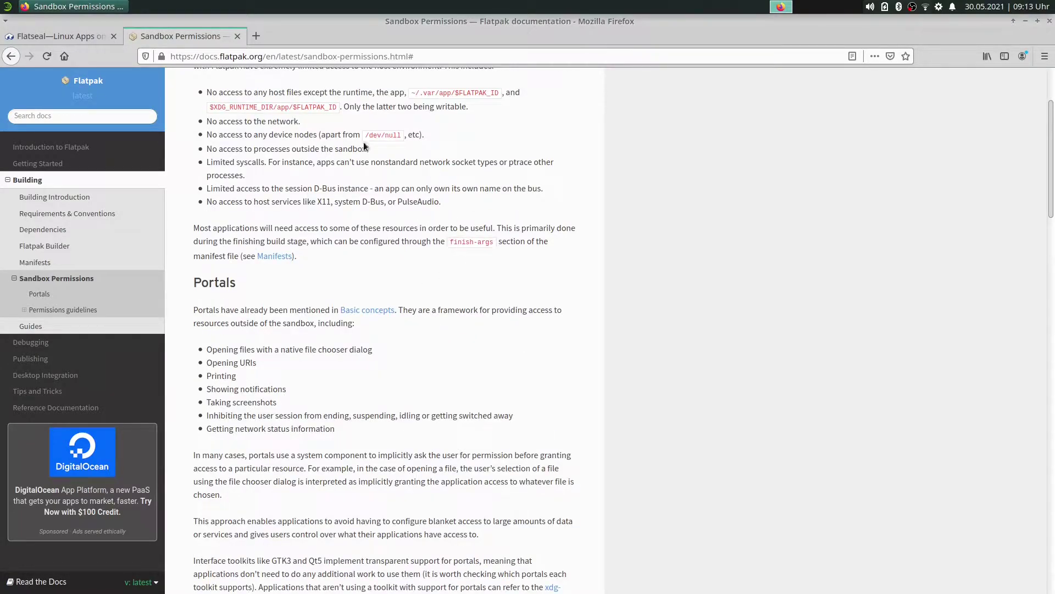
pyautogui.scroll(-9, 342, 294)
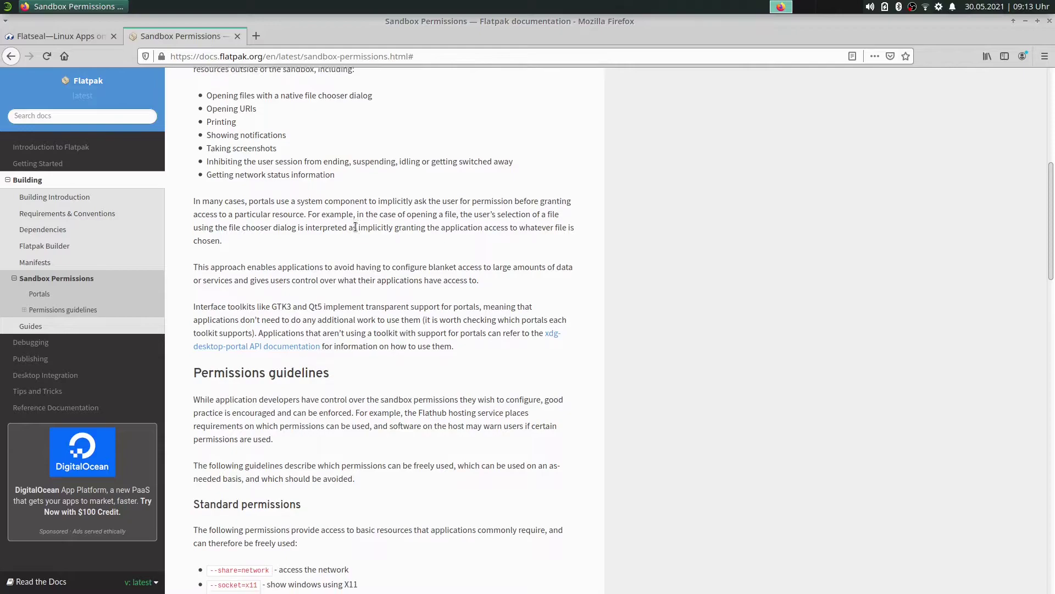
pyautogui.scroll(-2, 259, 311)
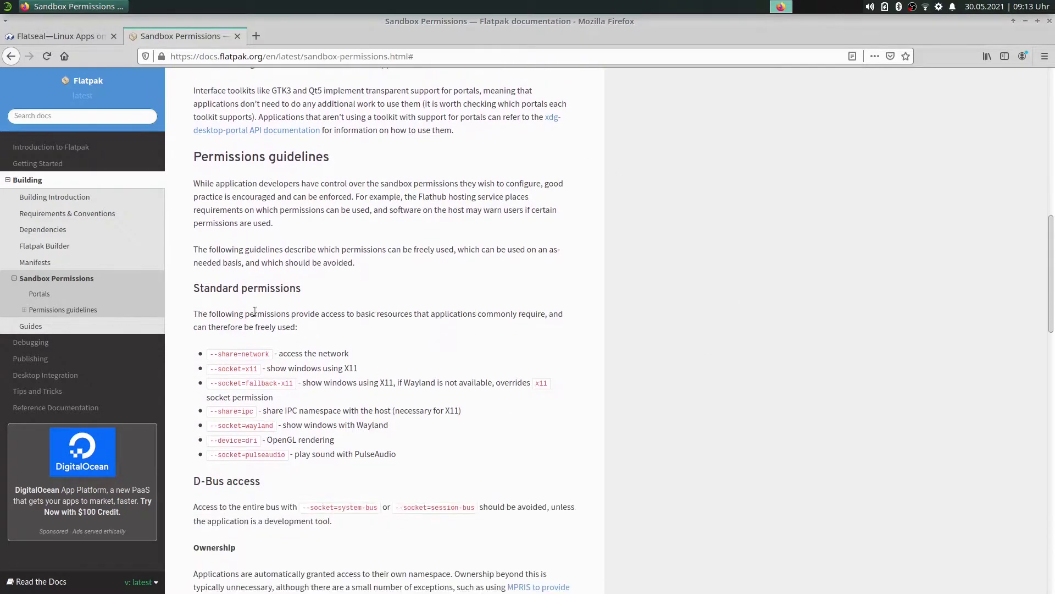
pyautogui.scroll(-3, 341, 329)
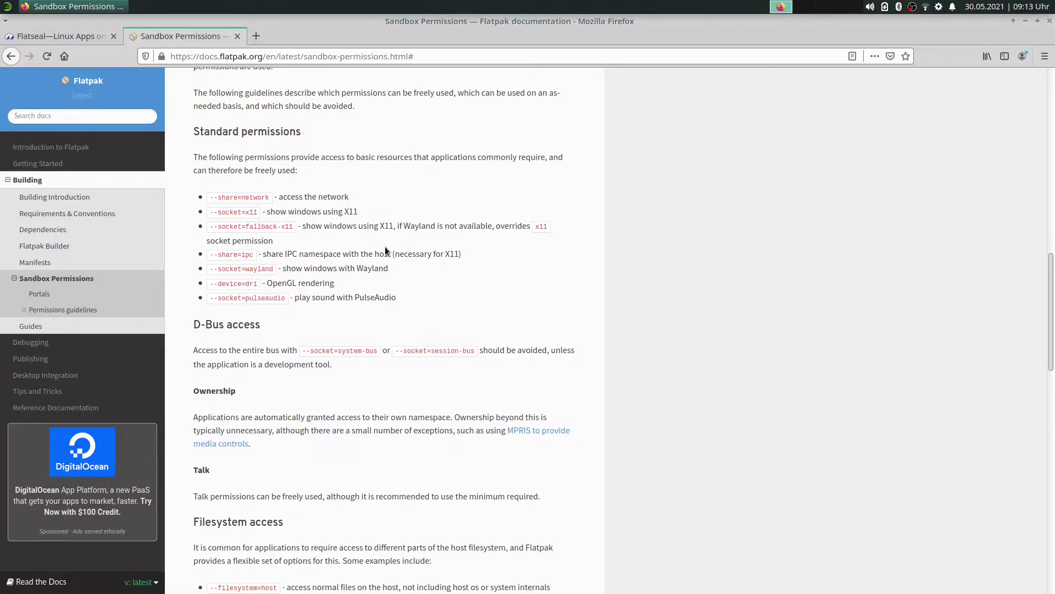
pyautogui.scroll(-5, 385, 246)
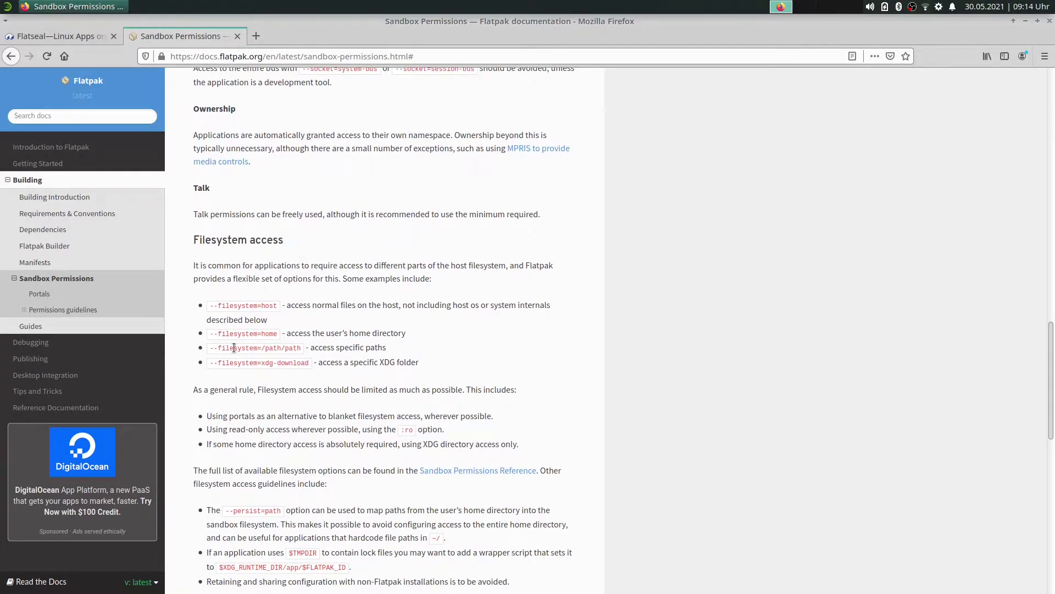
pyautogui.scroll(-5, 331, 376)
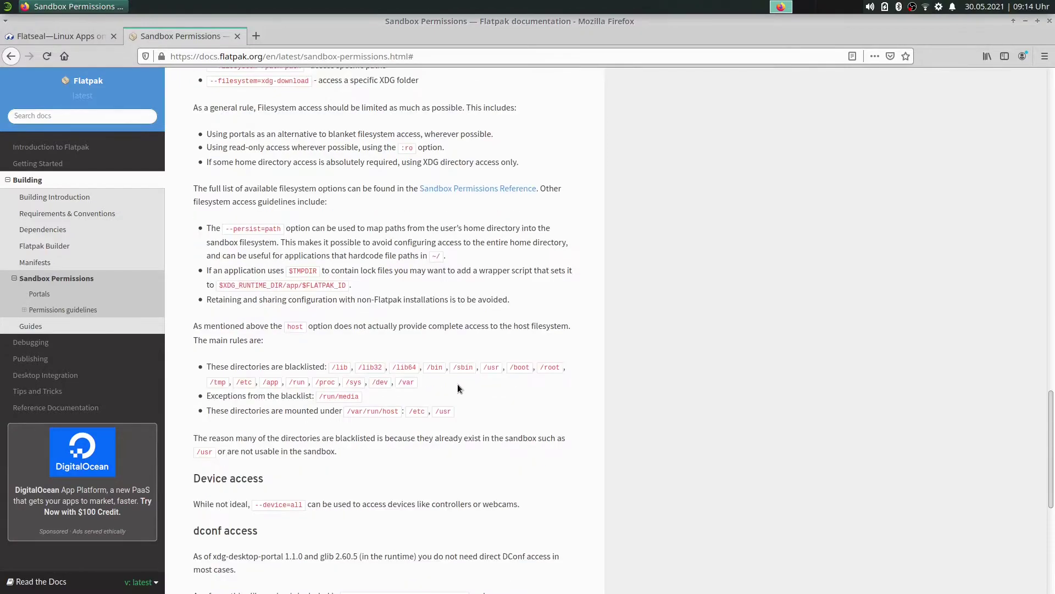
pyautogui.scroll(-4, 338, 339)
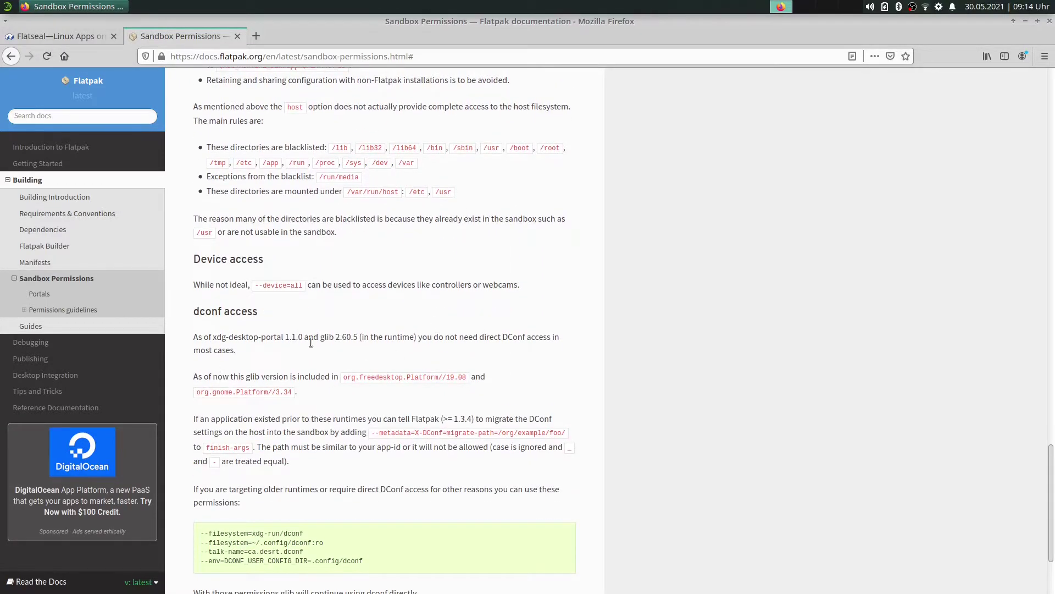
pyautogui.scroll(-2, 320, 345)
pyautogui.scroll(10, 349, 344)
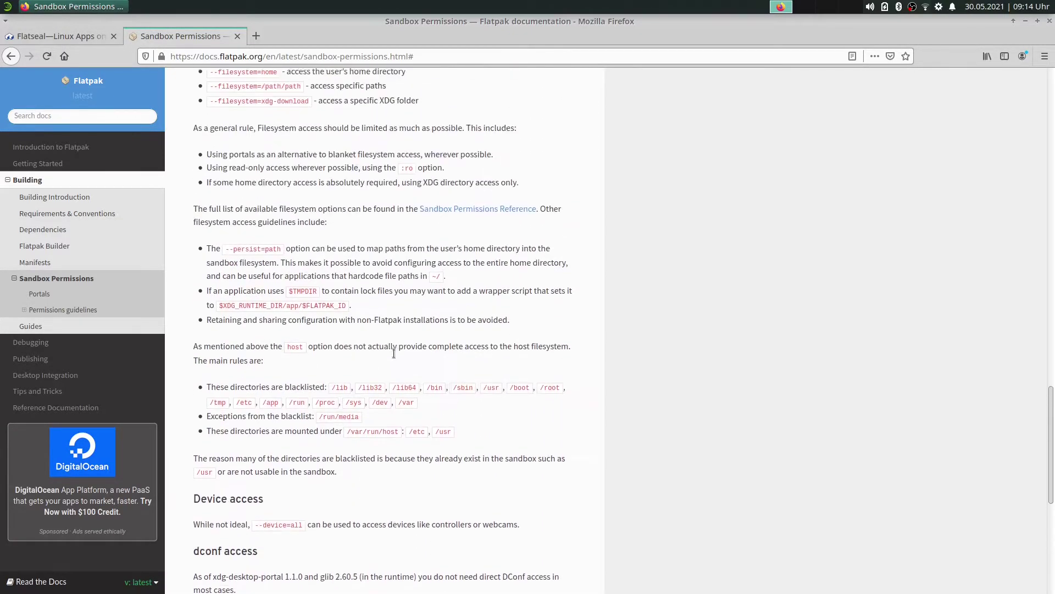
pyautogui.scroll(4, 436, 263)
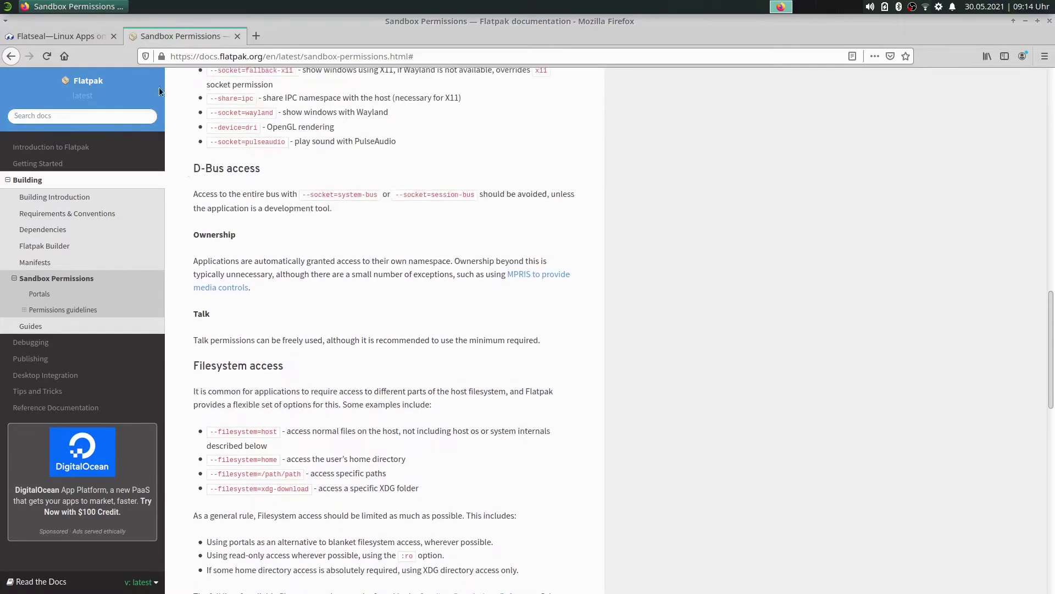
# Switch back to the Flatseal page on Flathub.
pyautogui.click(52, 37)
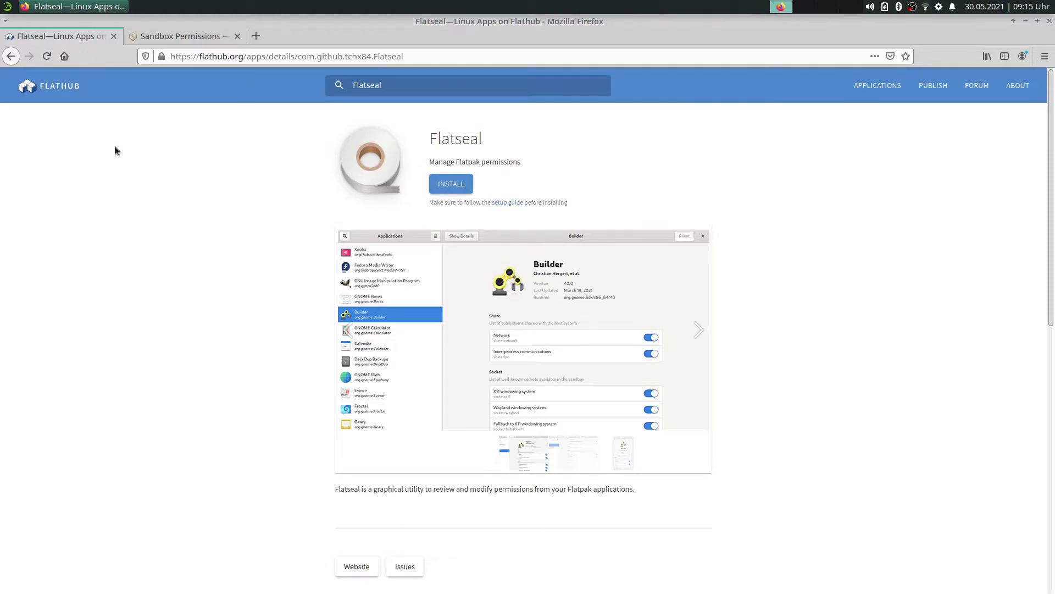
# Launch Flatseal from the application menu by searching 'flatse'.
pyautogui.click(9, 7)
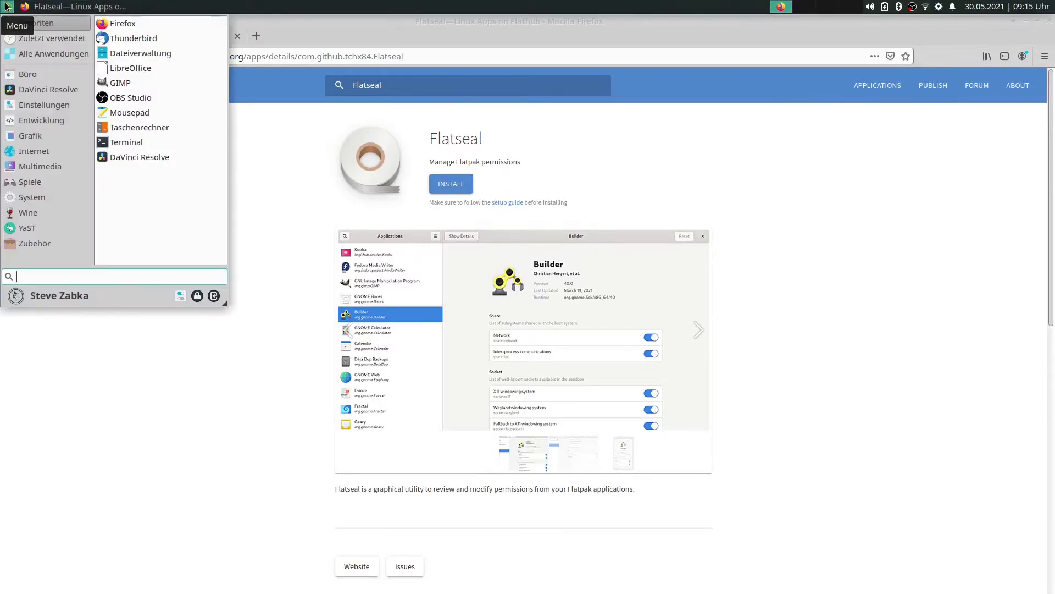
pyautogui.click(39, 58)
pyautogui.write('flatse')
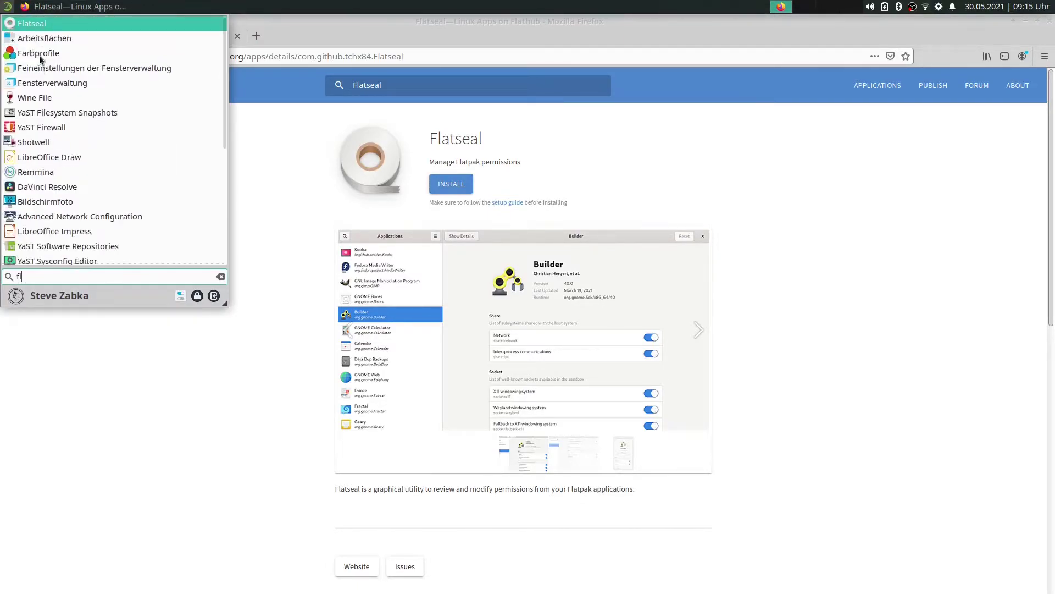
pyautogui.click(41, 23)
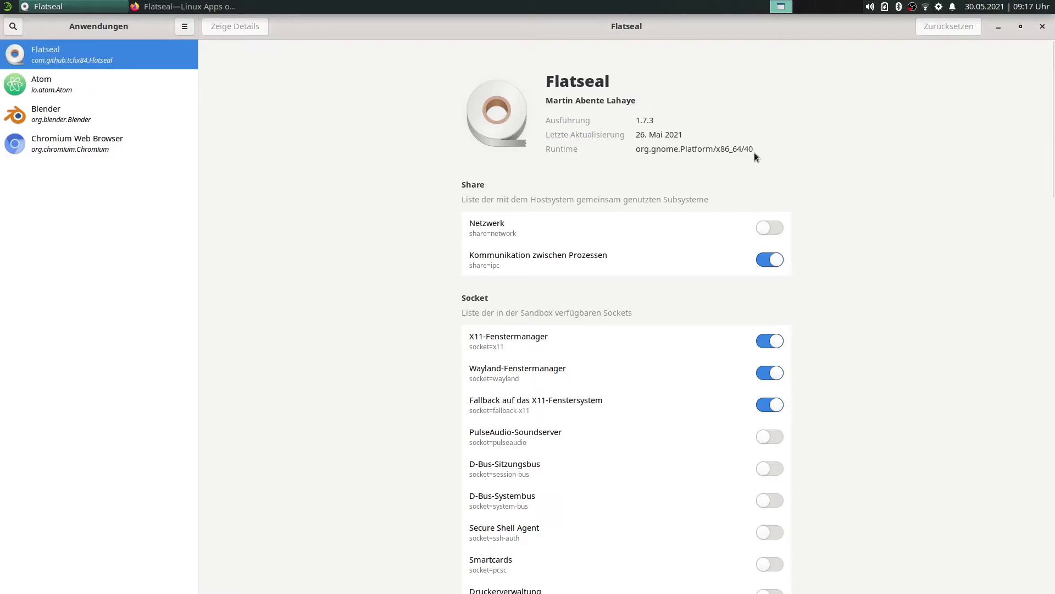
pyautogui.scroll(-2, 763, 170)
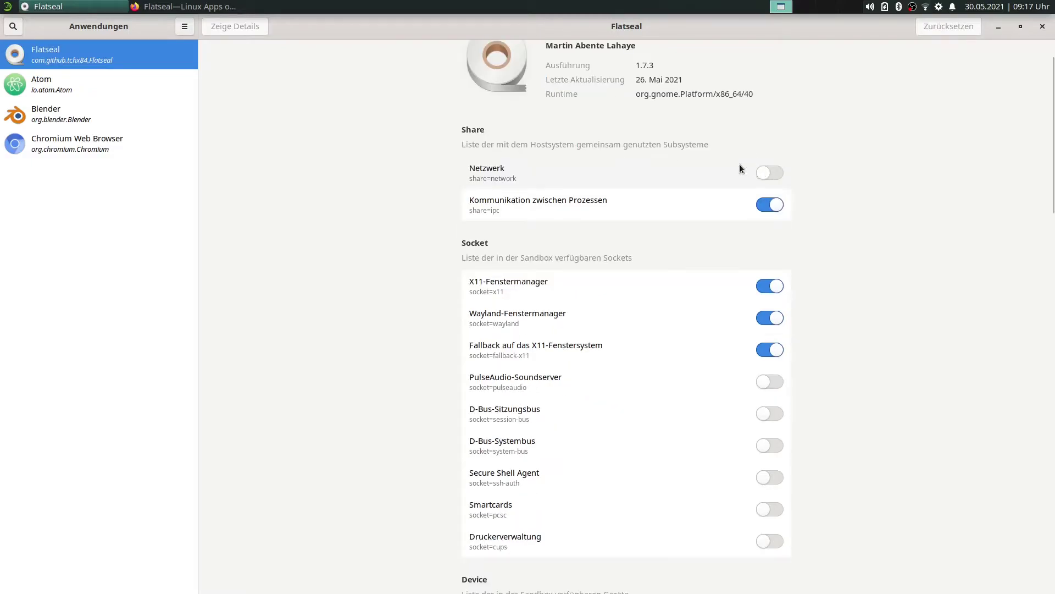
pyautogui.scroll(-2, 453, 244)
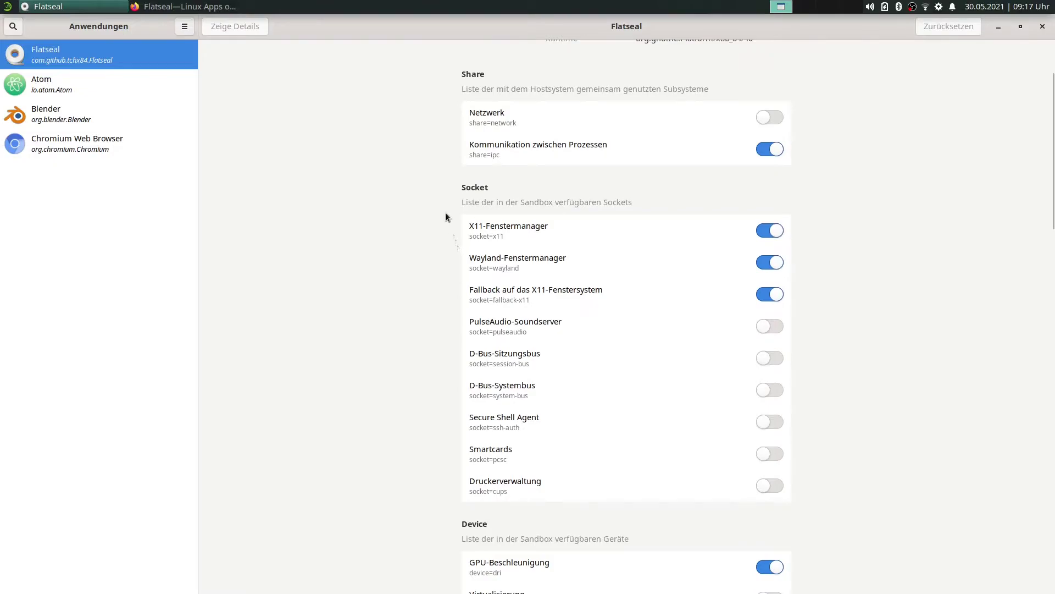
pyautogui.scroll(-10, 481, 98)
pyautogui.scroll(-20, 478, 97)
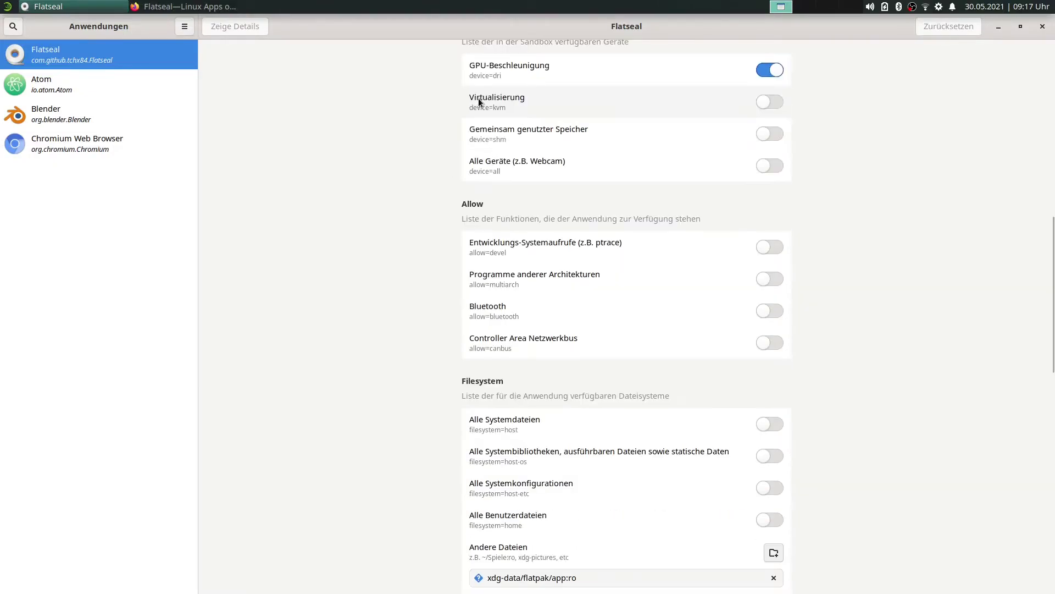
pyautogui.scroll(-3, 466, 265)
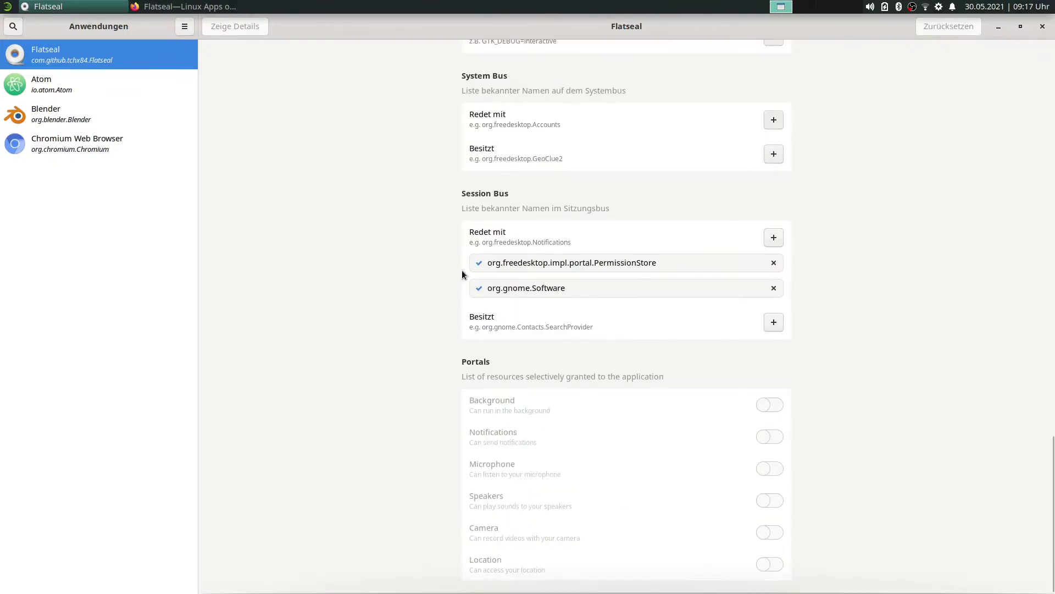
pyautogui.scroll(13, 451, 352)
pyautogui.scroll(14, 455, 358)
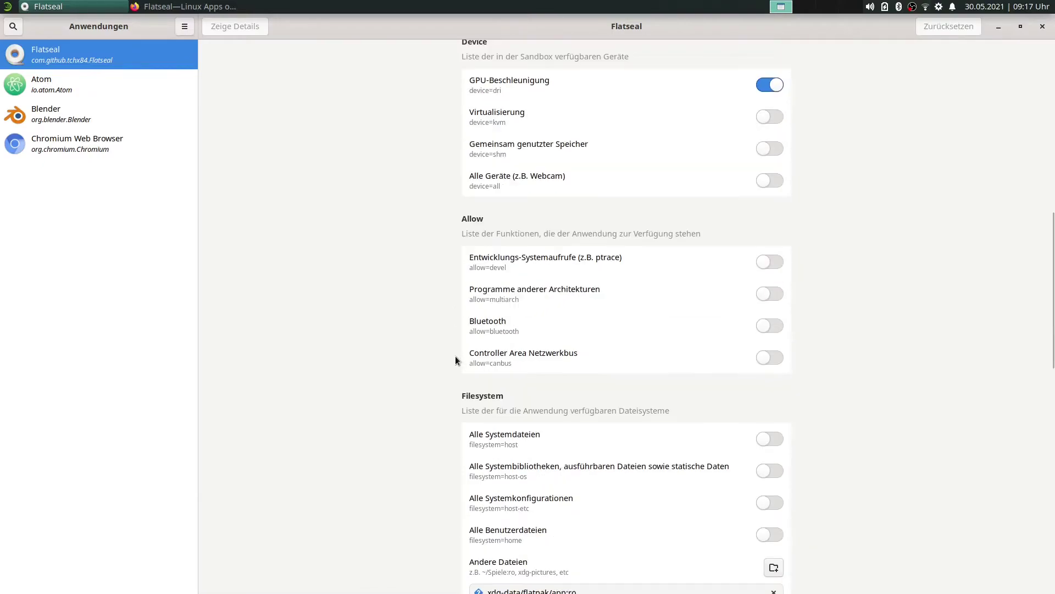
pyautogui.scroll(10, 452, 352)
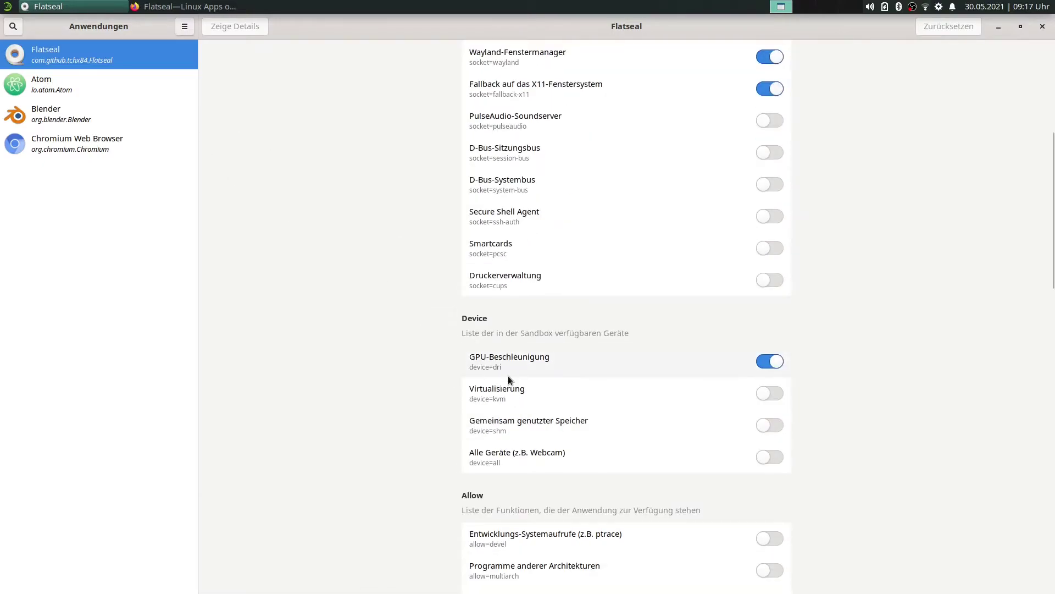
pyautogui.scroll(11, 508, 376)
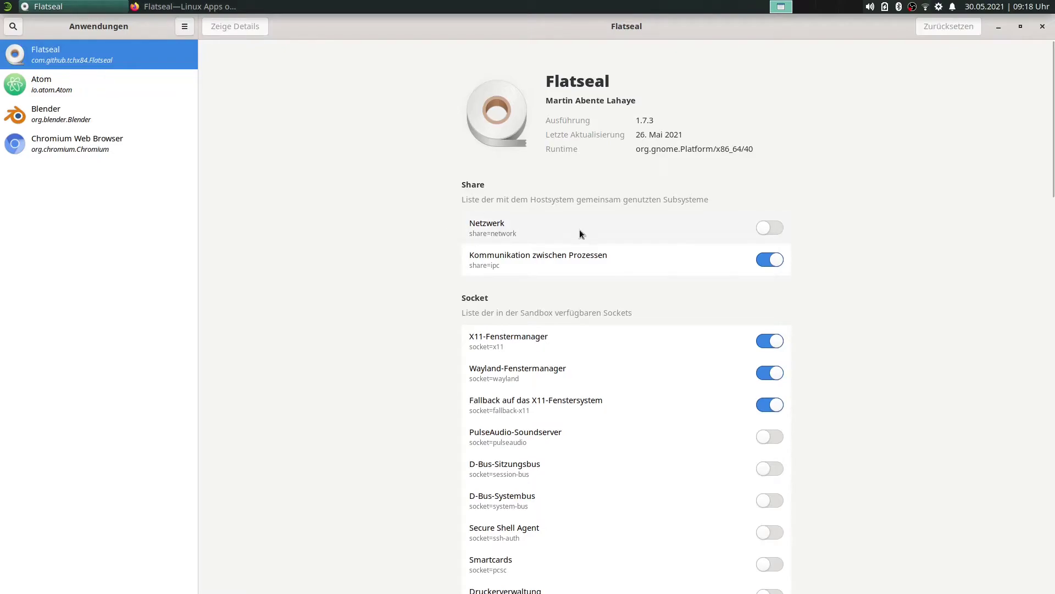
pyautogui.scroll(-7, 677, 228)
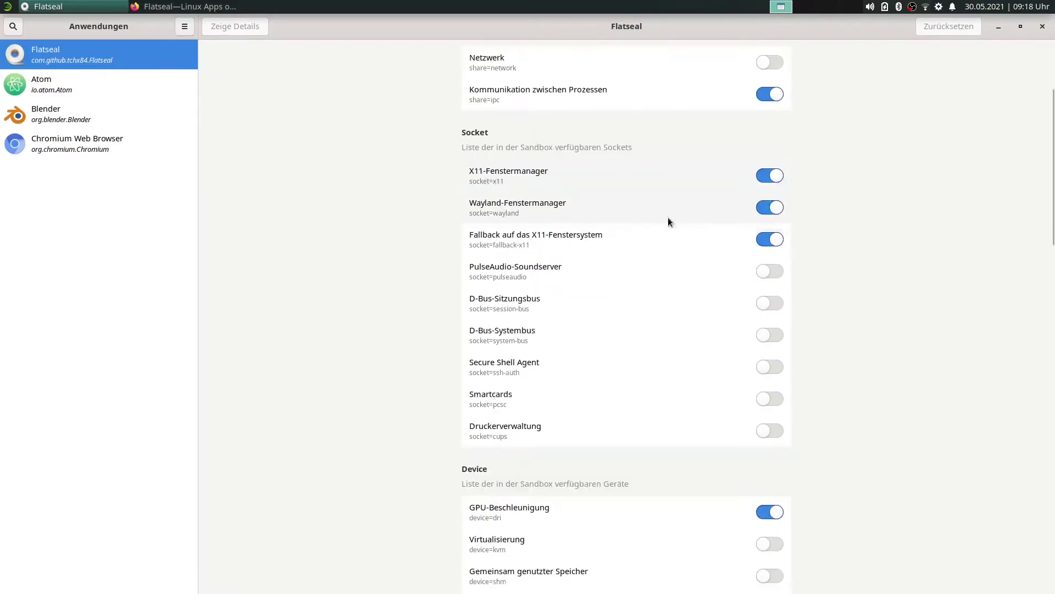
pyautogui.scroll(3, 608, 193)
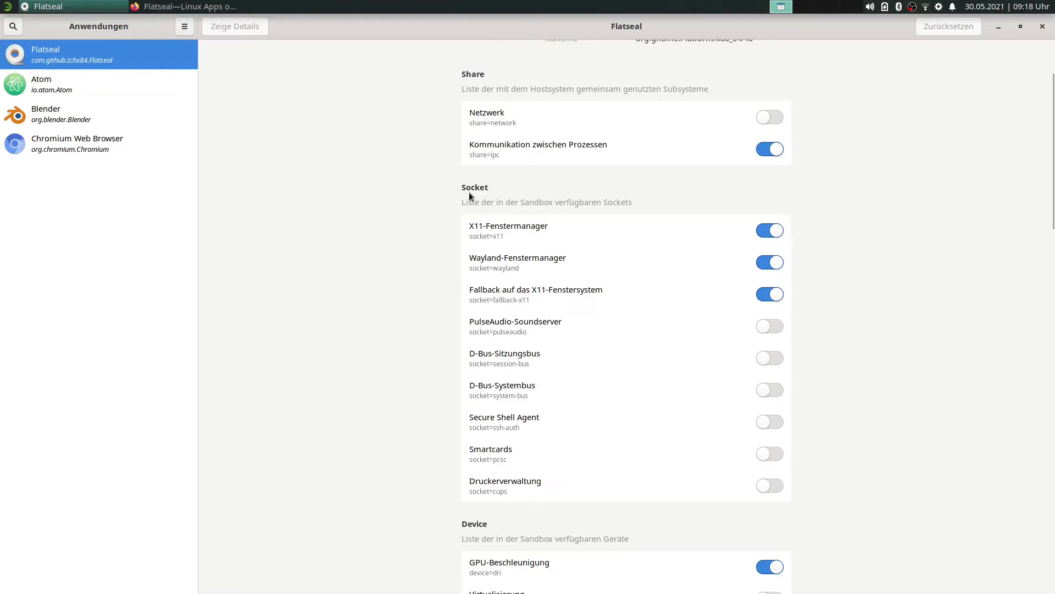
pyautogui.scroll(-8, 432, 364)
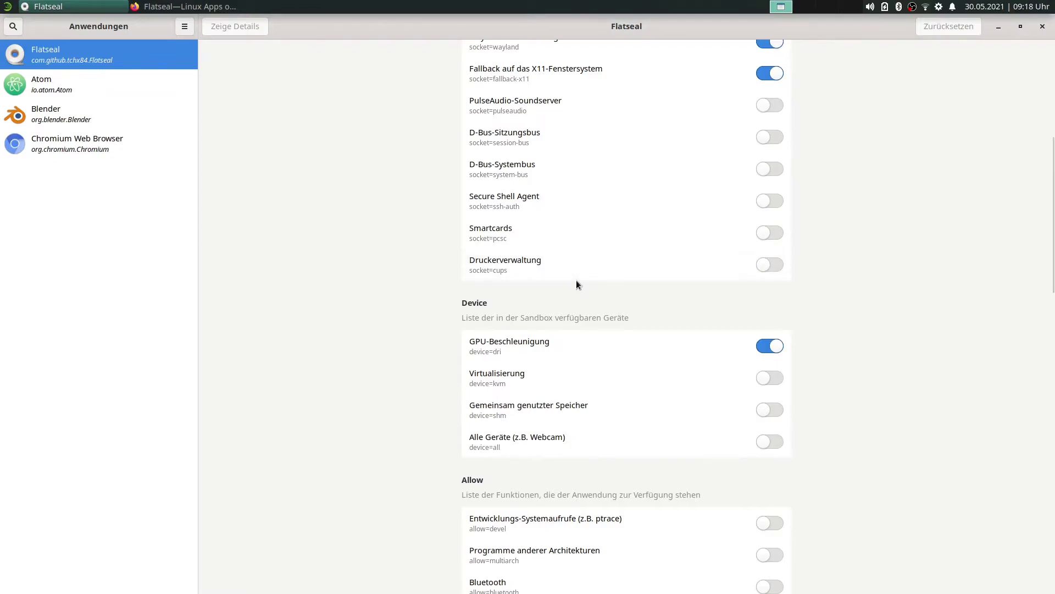
pyautogui.scroll(-4, 512, 274)
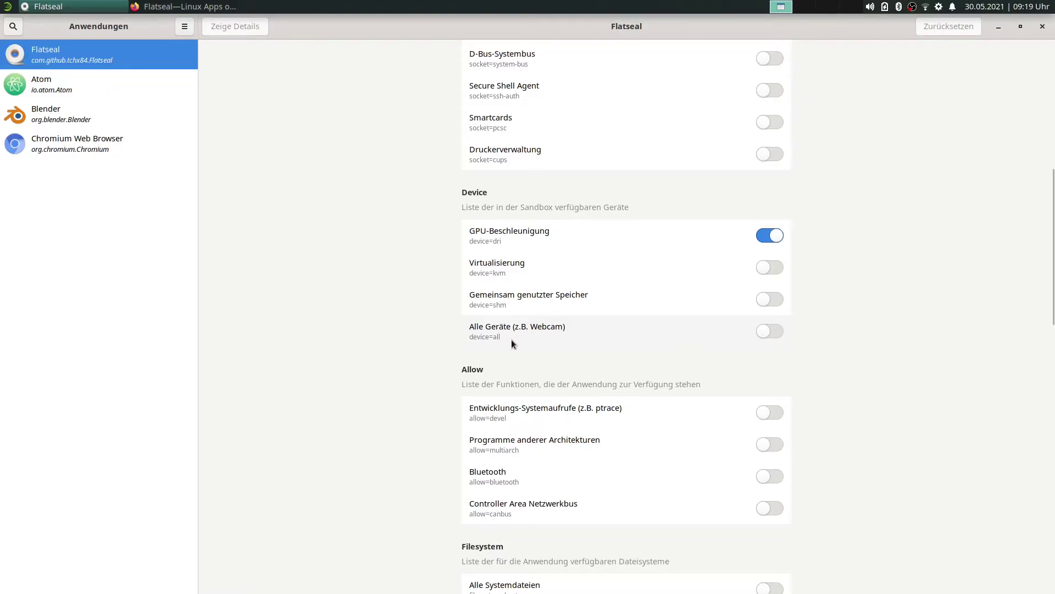
pyautogui.scroll(-3, 428, 342)
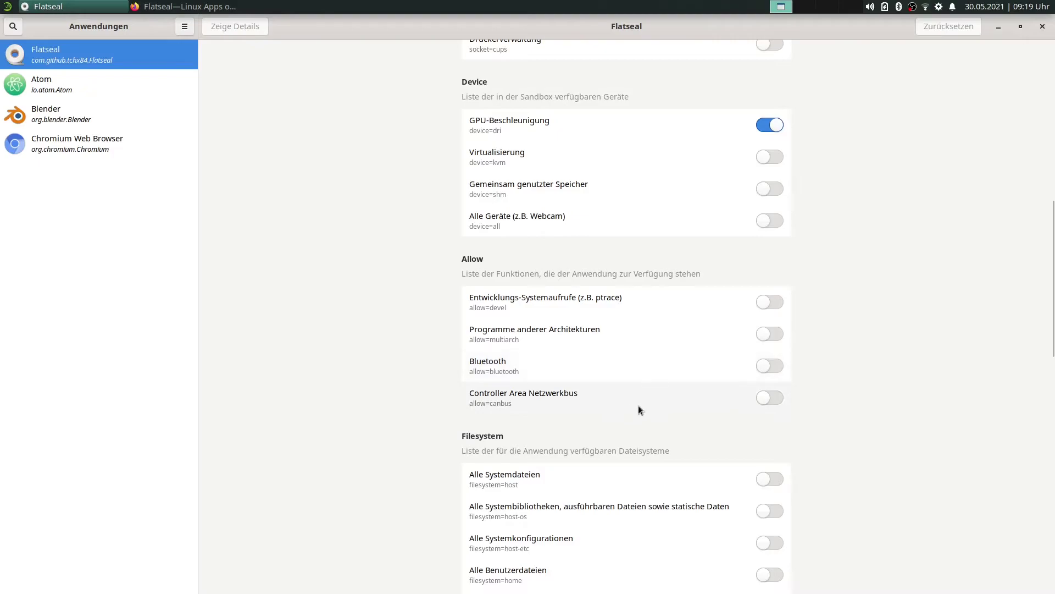
pyautogui.scroll(-2, 585, 411)
pyautogui.scroll(-3, 582, 407)
pyautogui.scroll(-3, 579, 410)
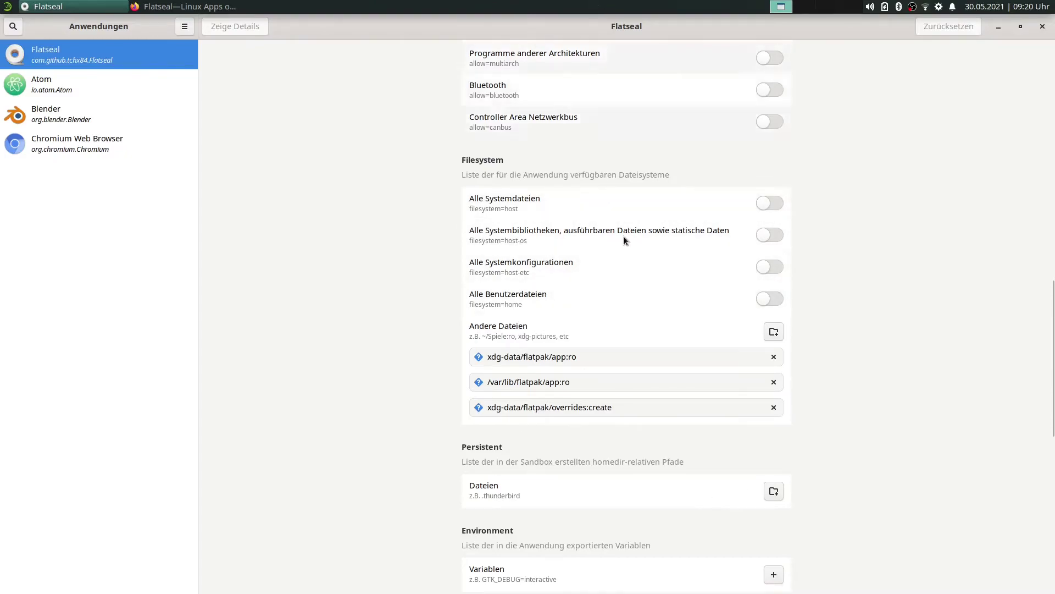
pyautogui.scroll(15, 902, 415)
pyautogui.scroll(-7, 823, 447)
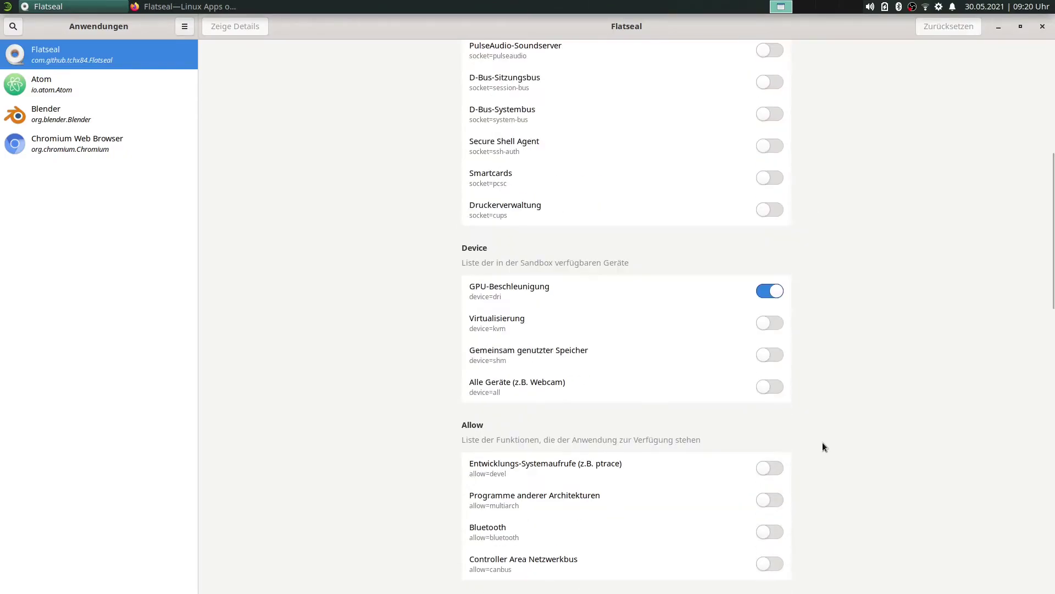
pyautogui.scroll(-8, 824, 442)
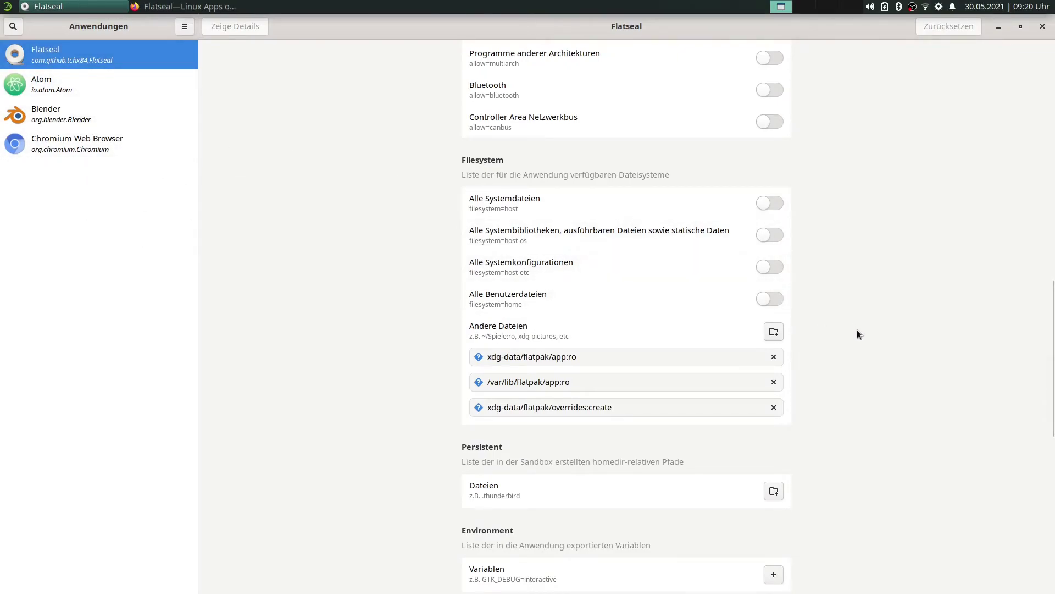
pyautogui.scroll(-4, 857, 334)
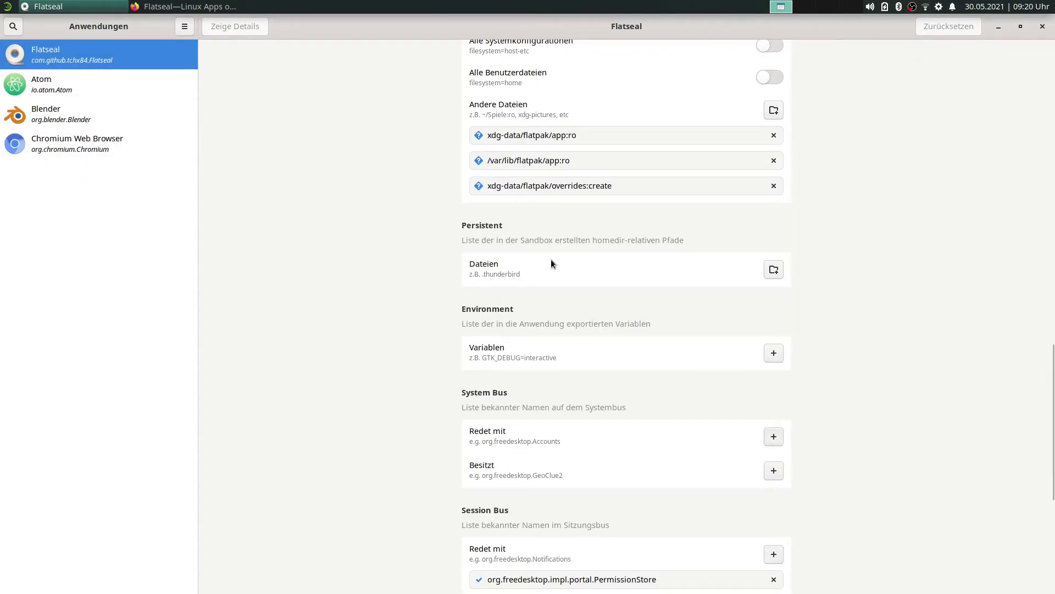
pyautogui.scroll(-5, 669, 415)
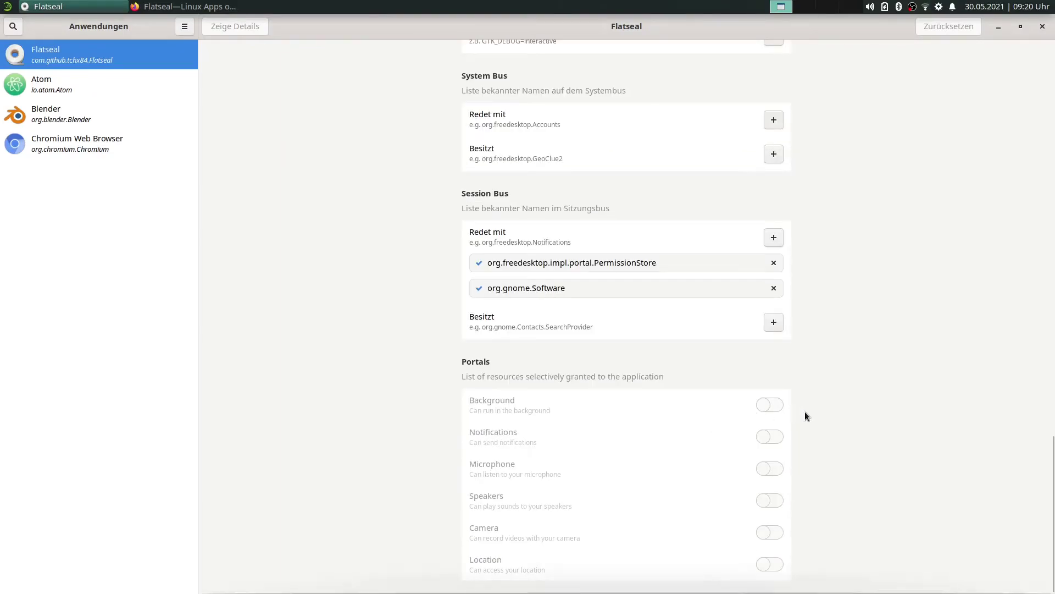
pyautogui.scroll(6, 805, 412)
pyautogui.scroll(6, 861, 428)
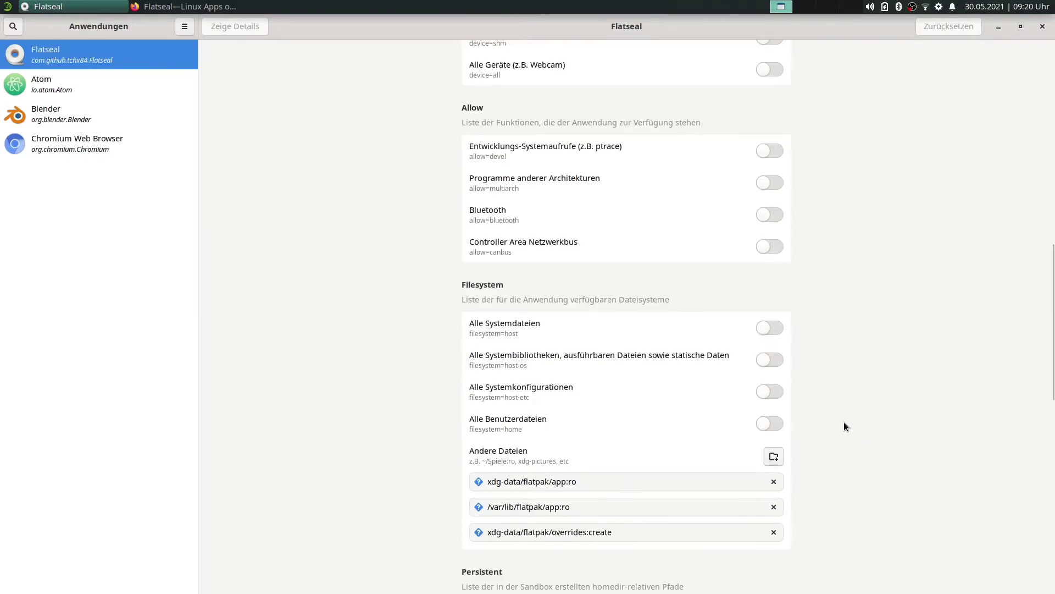
pyautogui.scroll(9, 846, 421)
pyautogui.scroll(4, 858, 419)
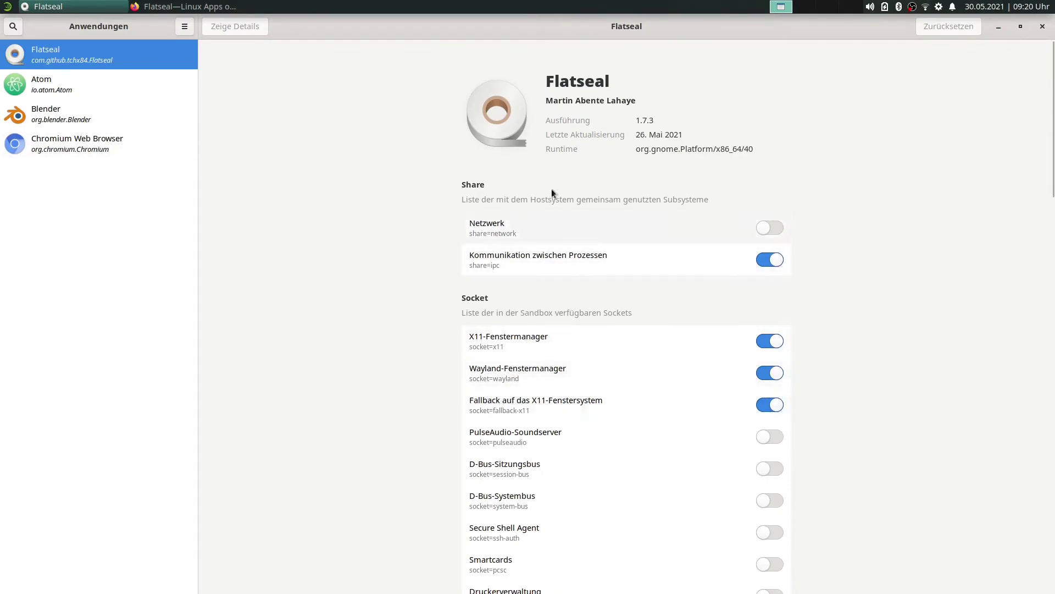
# Select Chromium Web Browser 91.0.4472.77 in Flatseal's sidebar to view its permissions.
pyautogui.click(54, 143)
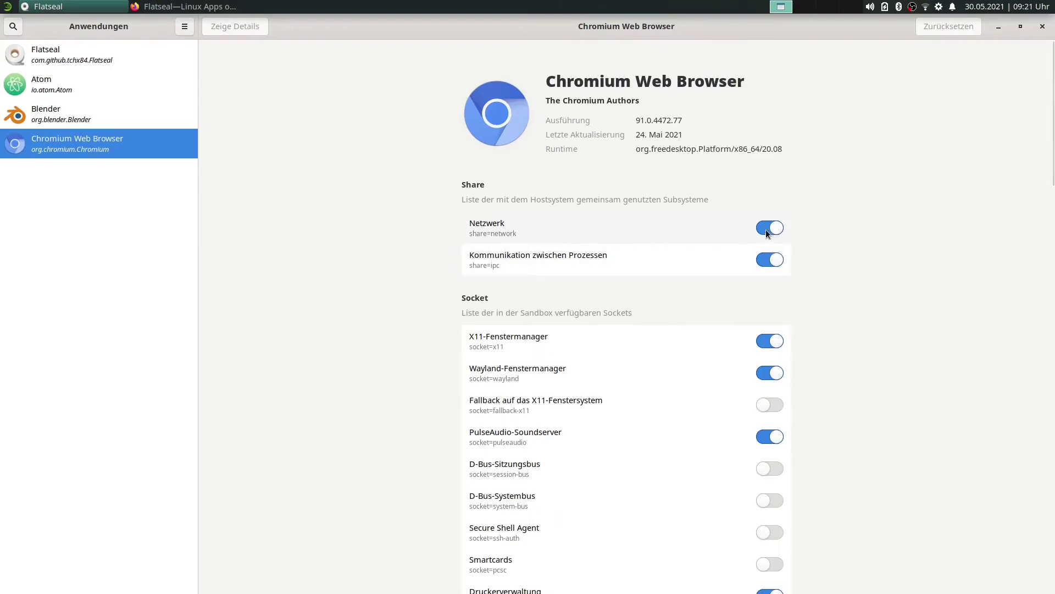
pyautogui.click(7, 6)
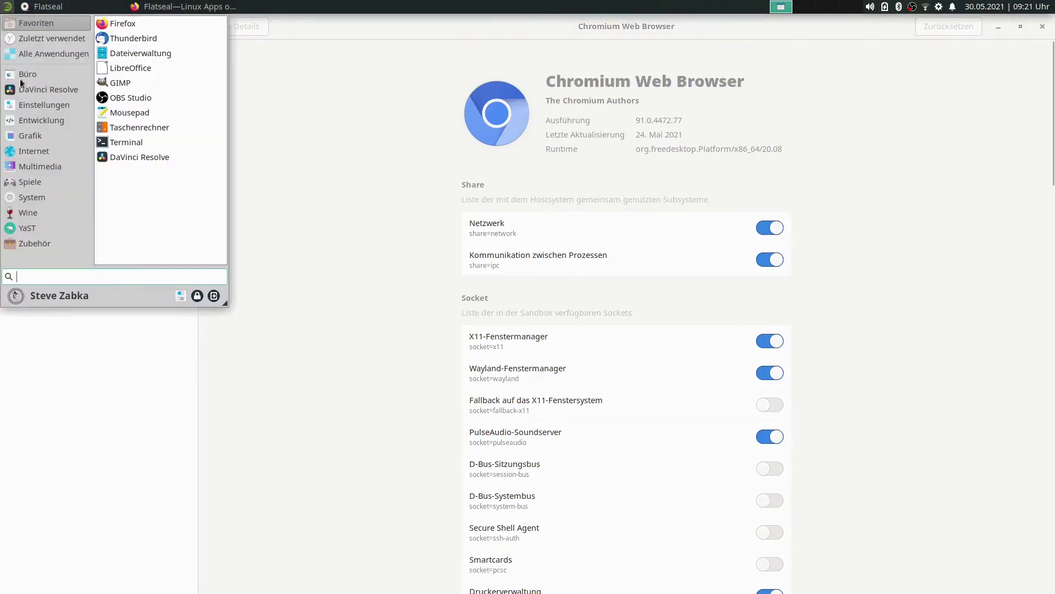
# Launch Chromium, load a Google search for 'cryinkfly', then switch off its Netzwerk permission in Flatseal.
pyautogui.click(49, 89)
pyautogui.write('chro')
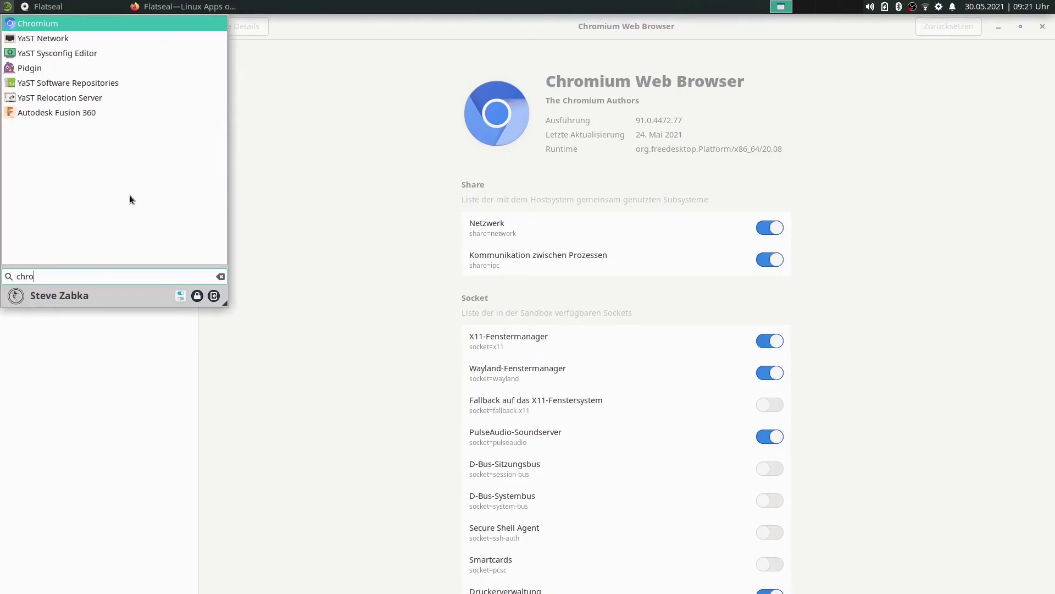
pyautogui.click(71, 24)
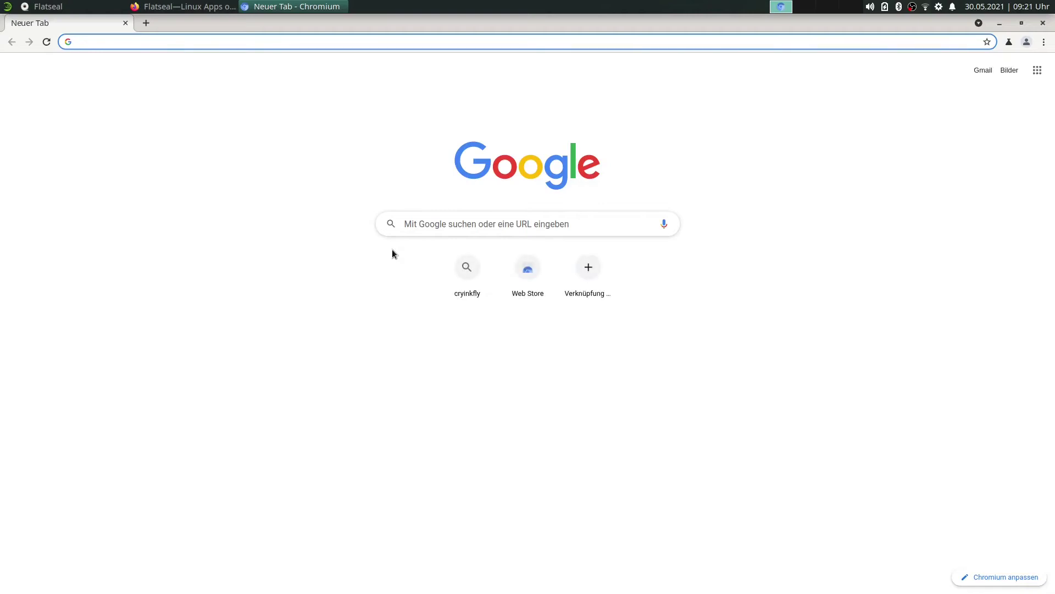
pyautogui.click(403, 226)
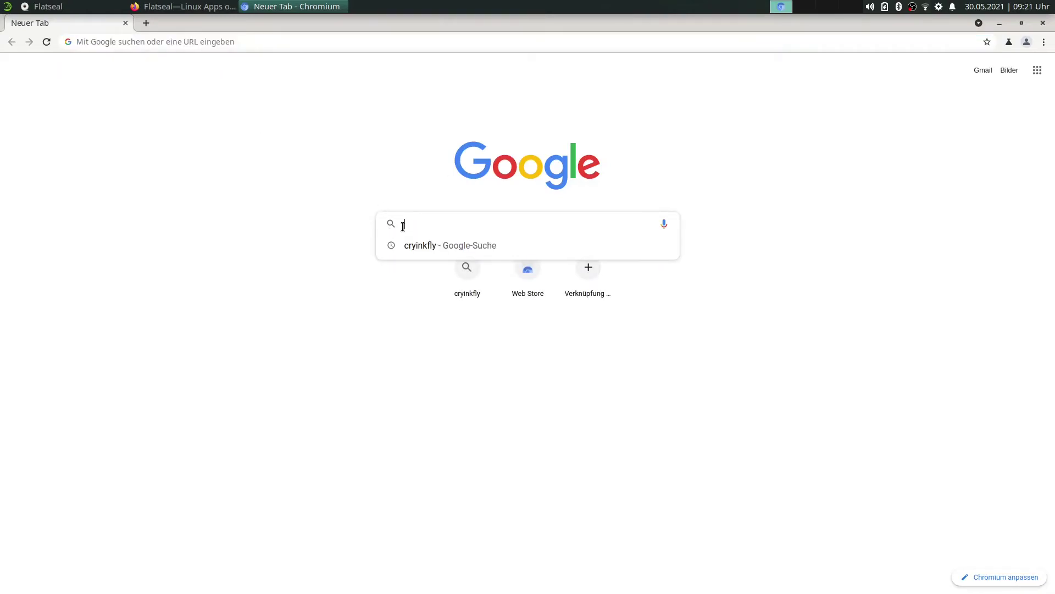
pyautogui.click(421, 247)
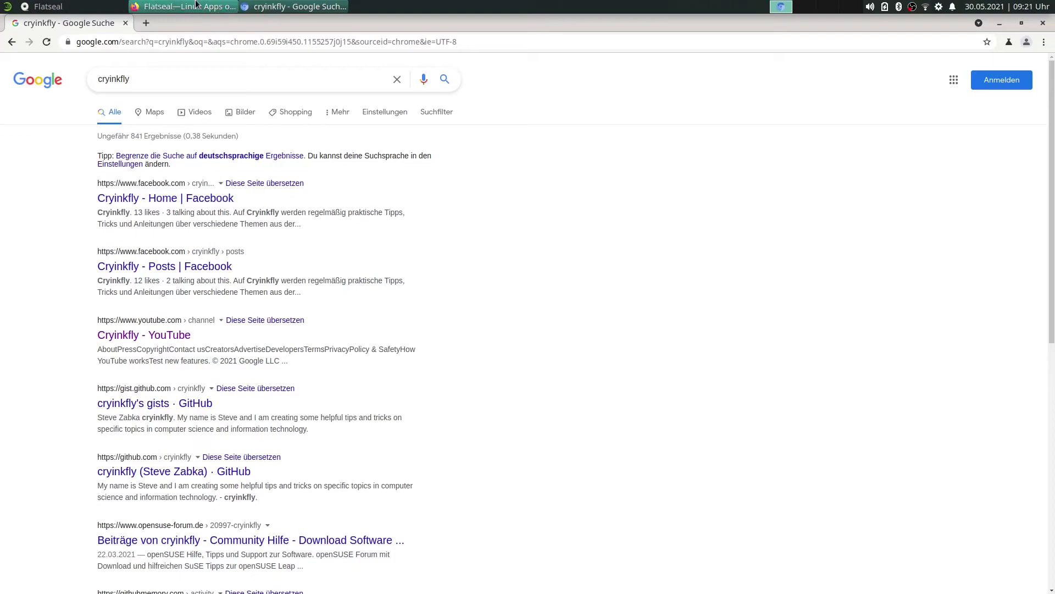
pyautogui.click(76, 5)
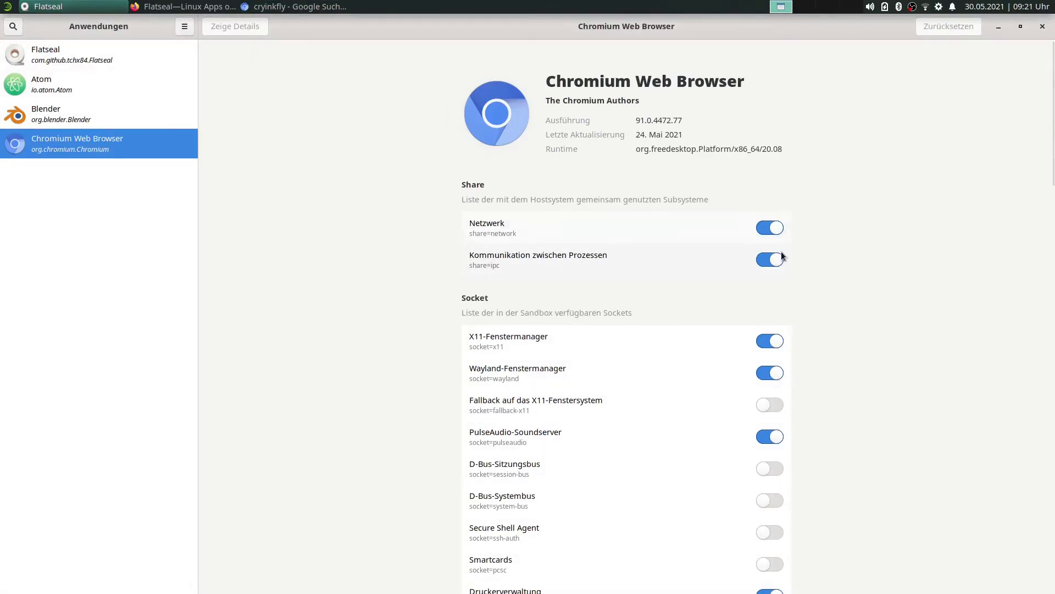
pyautogui.click(770, 228)
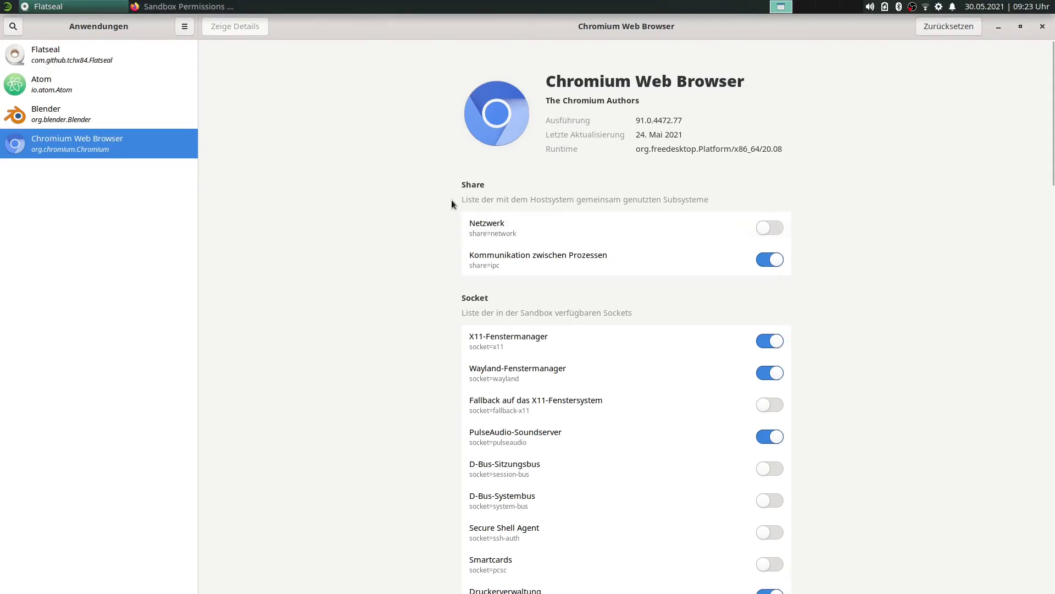
# Relaunch Chromium, retry the 'cryinkfly' search and get 'Kein Internet', then return to Flatseal.
pyautogui.click(4, 5)
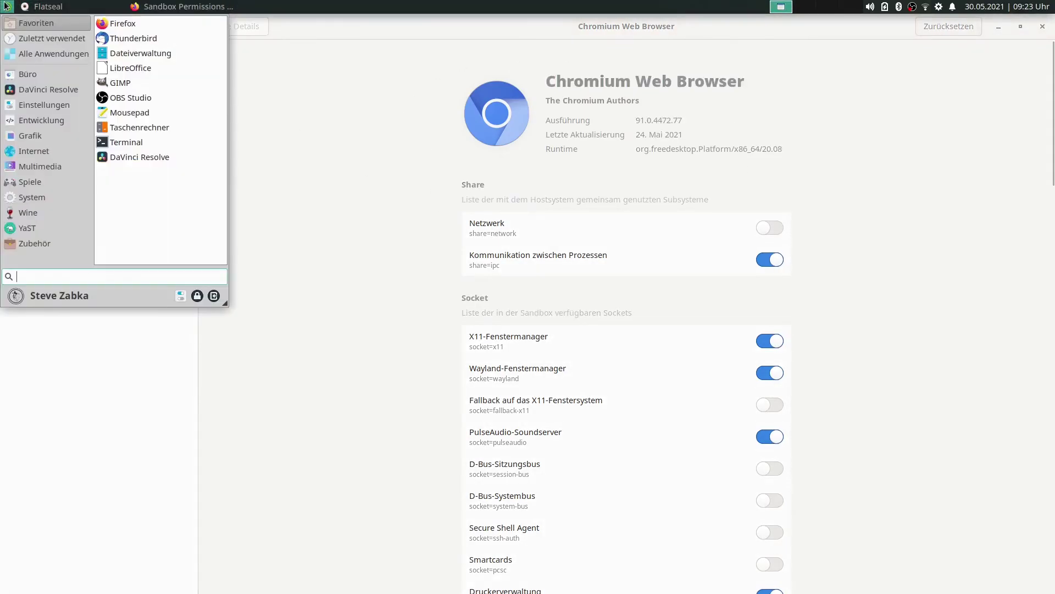
pyautogui.write('chrom')
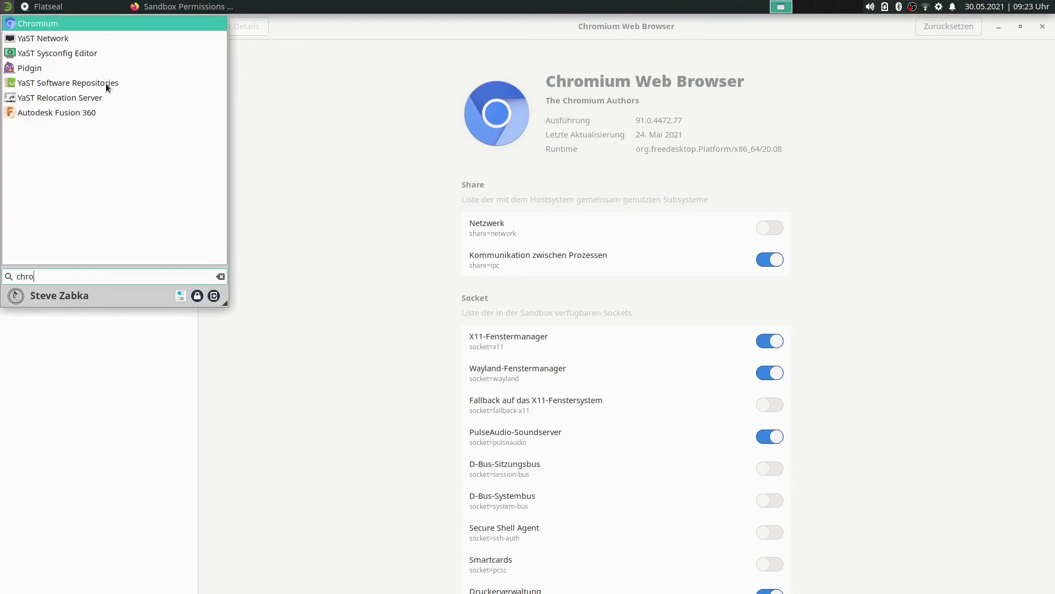
pyautogui.click(95, 22)
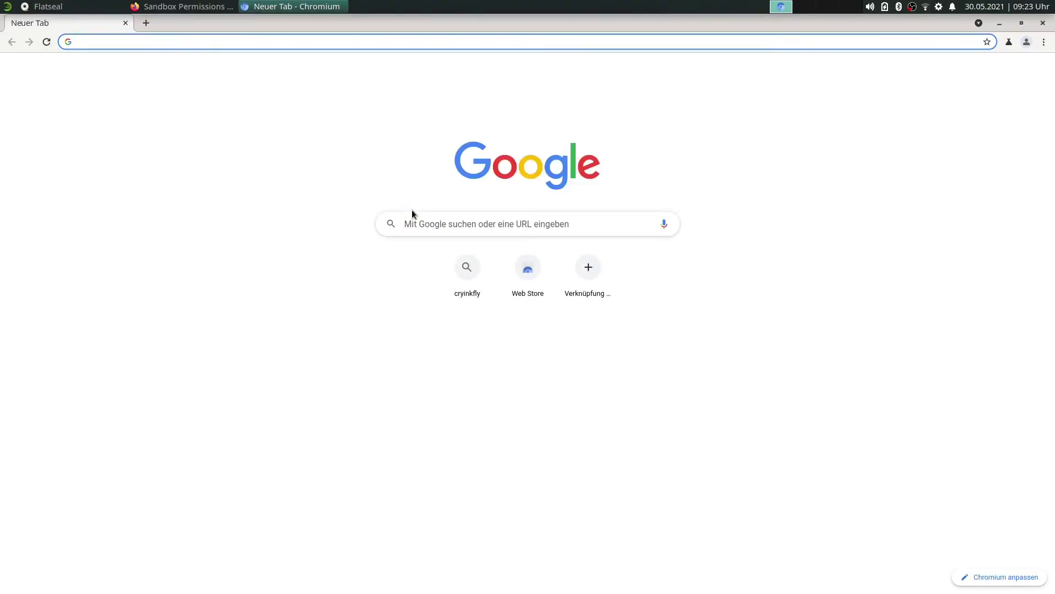
pyautogui.click(426, 224)
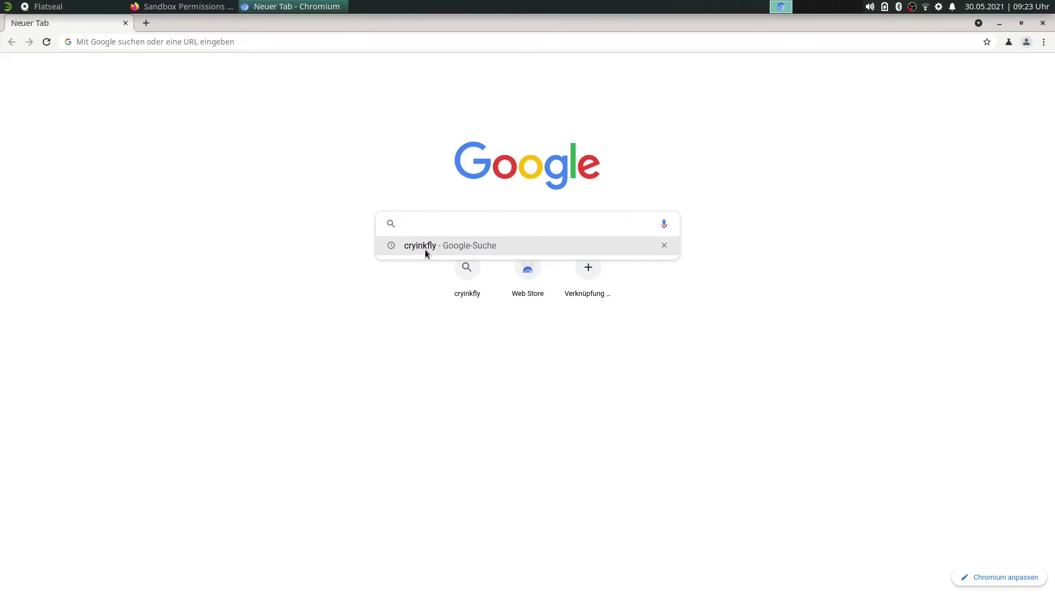
pyautogui.click(419, 246)
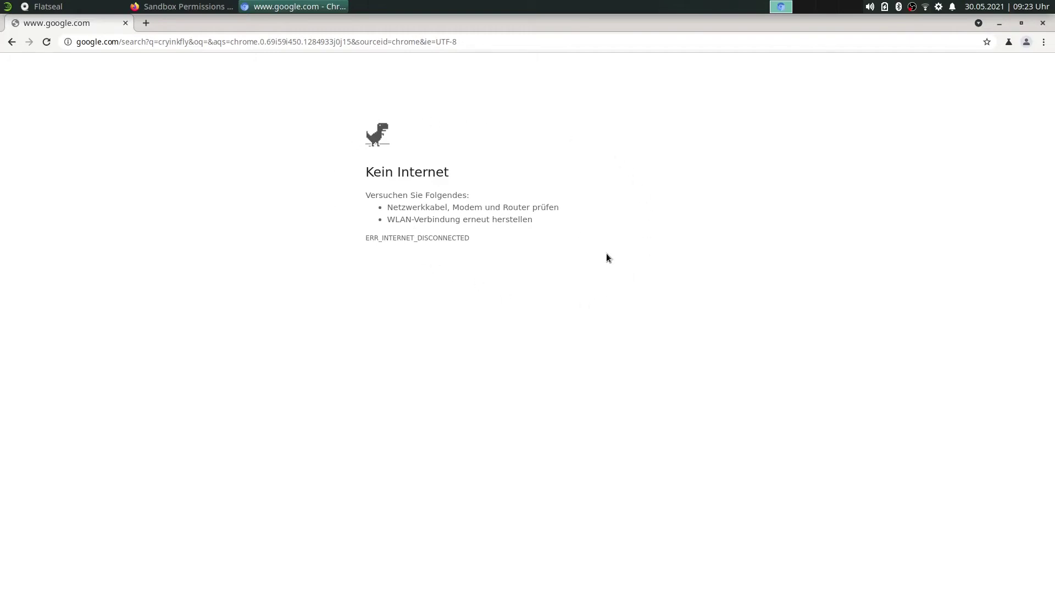
pyautogui.click(49, 6)
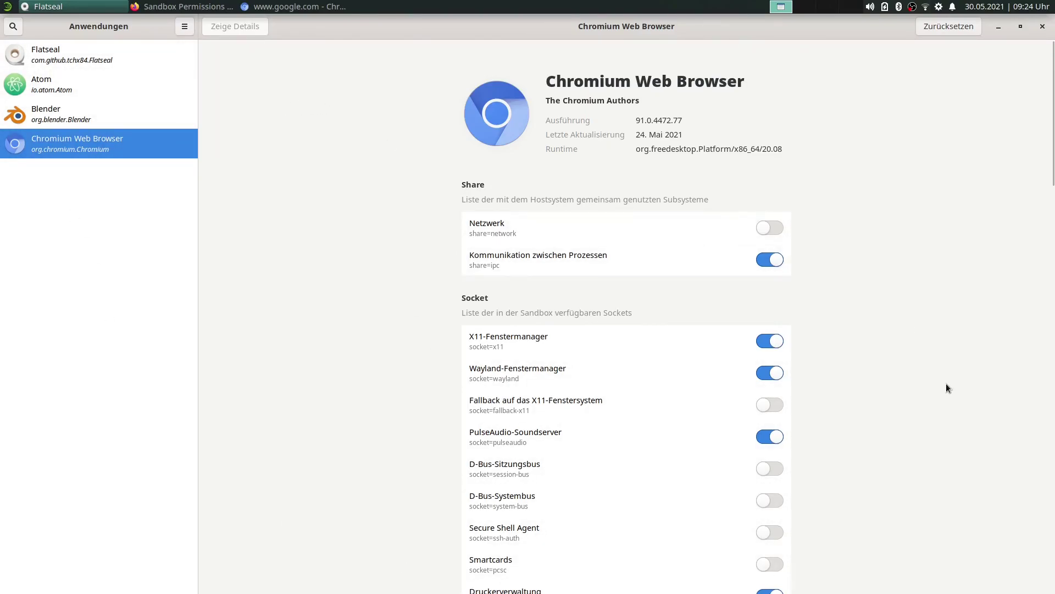
# Restore Chromium's default permissions with Zurücksetzen, re-enabling network sharing.
pyautogui.scroll(-5, 924, 386)
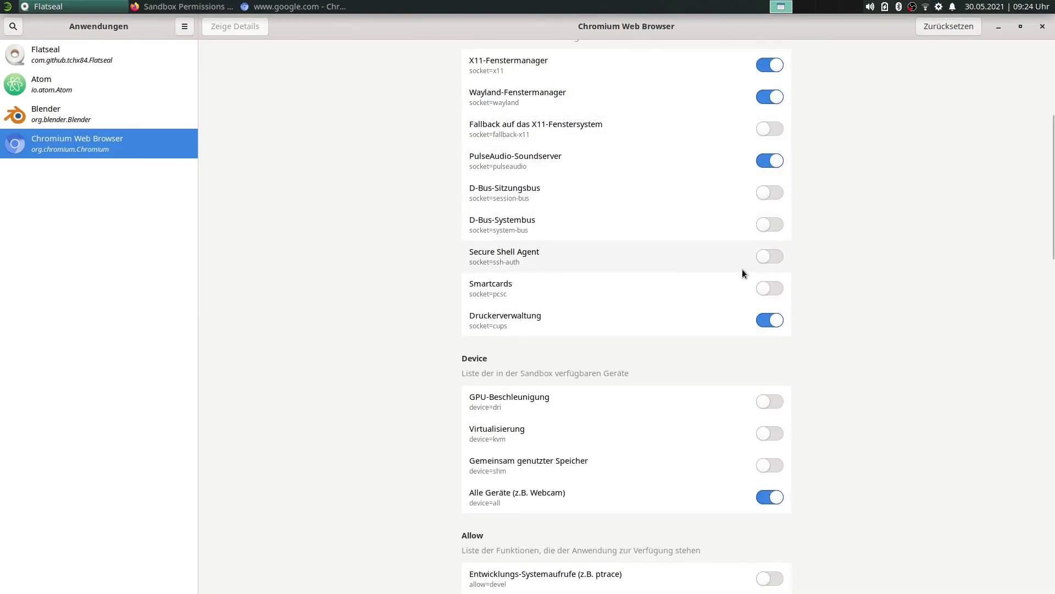
pyautogui.scroll(5, 929, 417)
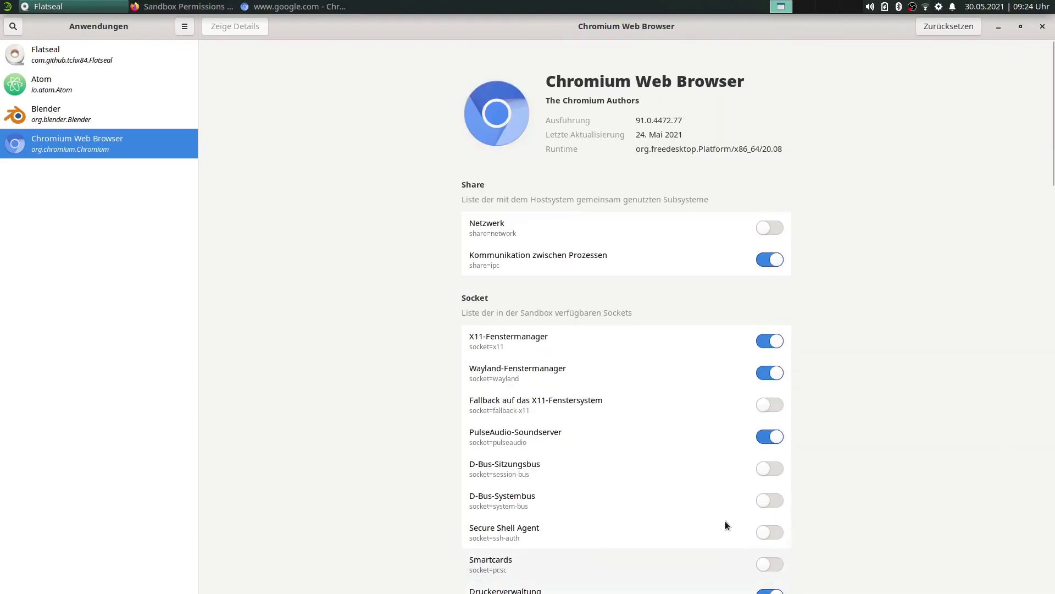
pyautogui.click(942, 31)
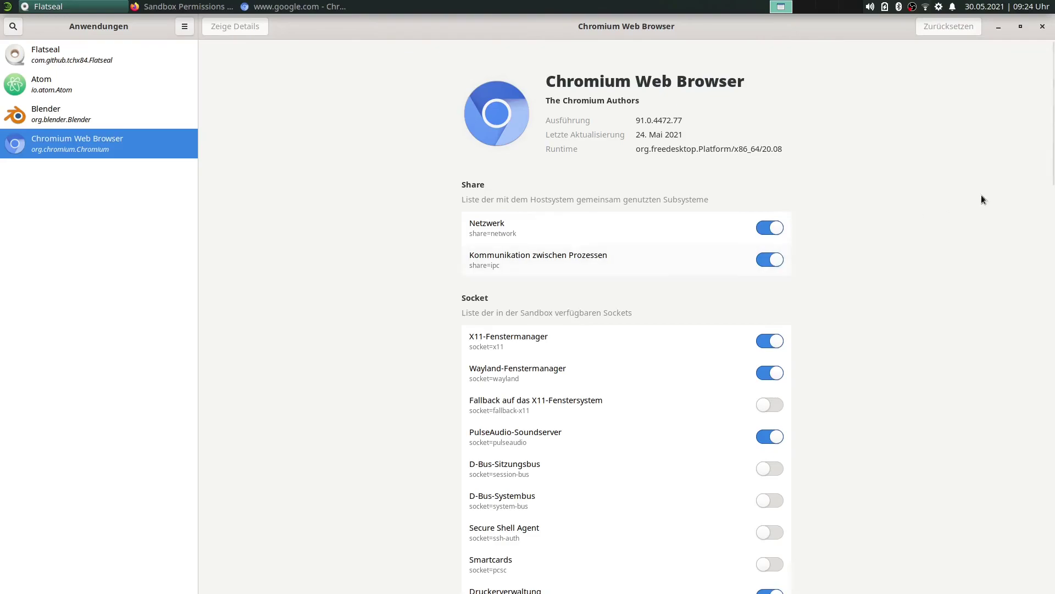